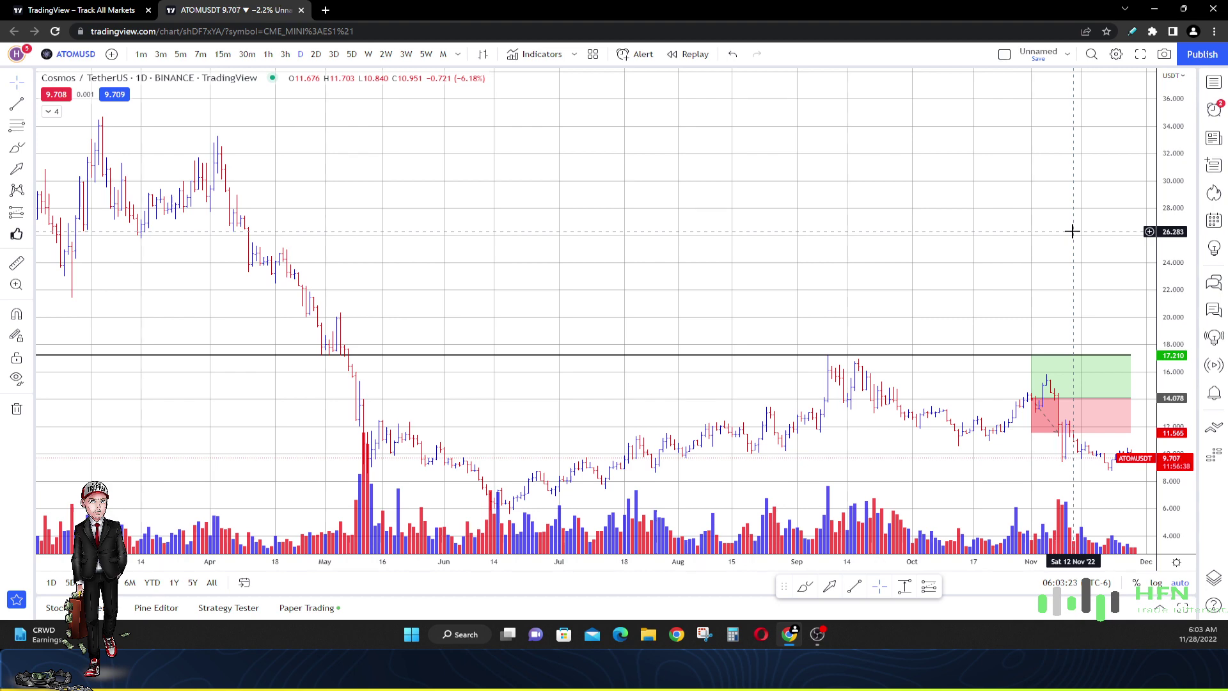
# - Try lowering the long position's profit target to about 15.809, at the early November high, and undo the change
pyautogui.scroll(5, 1073, 232)
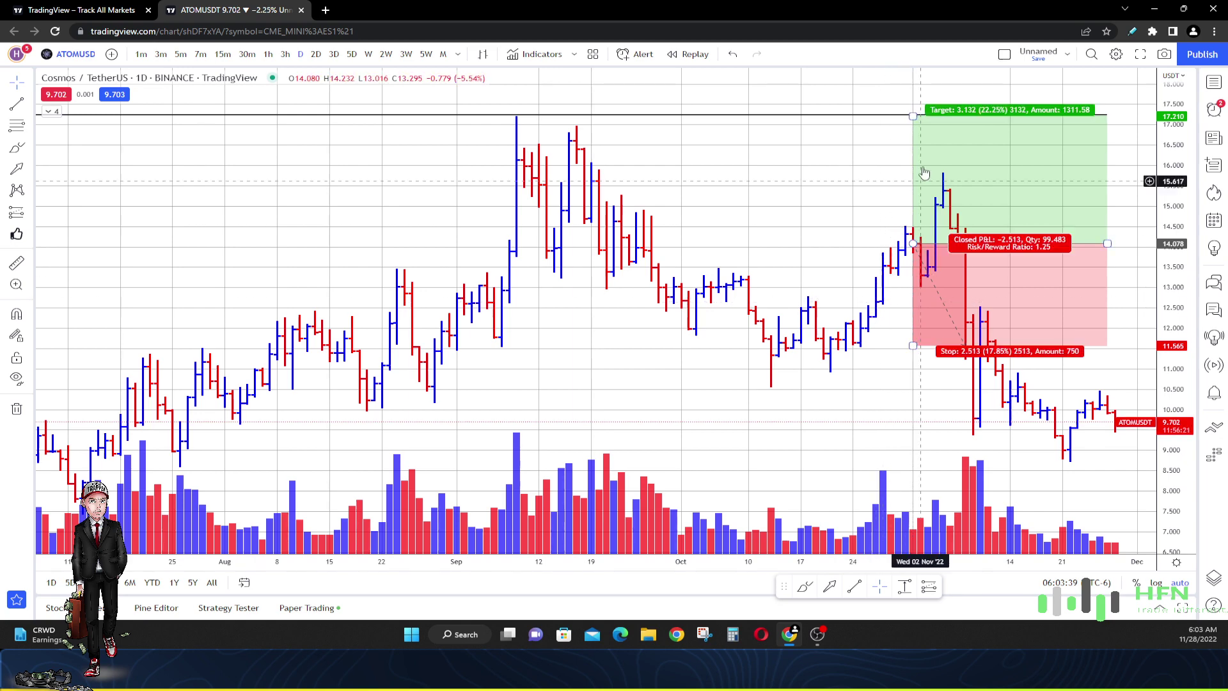
pyautogui.moveTo(912, 116); pyautogui.dragTo(913, 174)
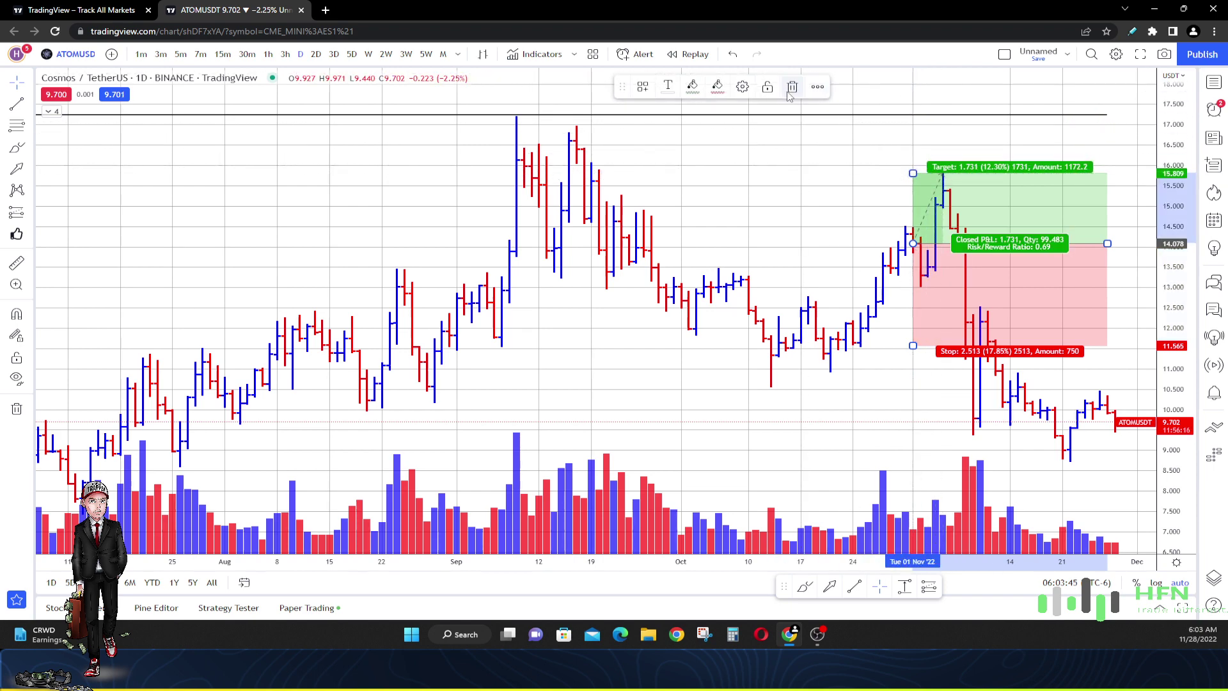
pyautogui.click(732, 53)
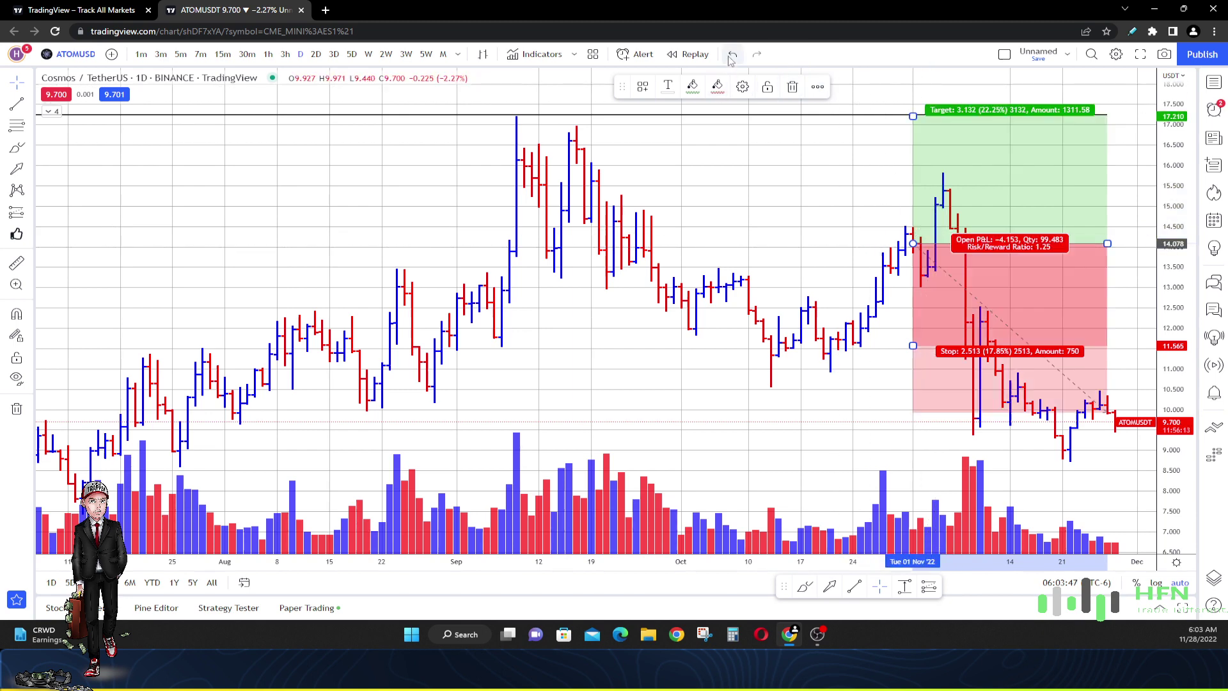
# - Draw a rising trend line under the lows from 21 Oct '22 at about 10.918 to 13 Nov '22 at about 14.857
pyautogui.scroll(-3, 1014, 185)
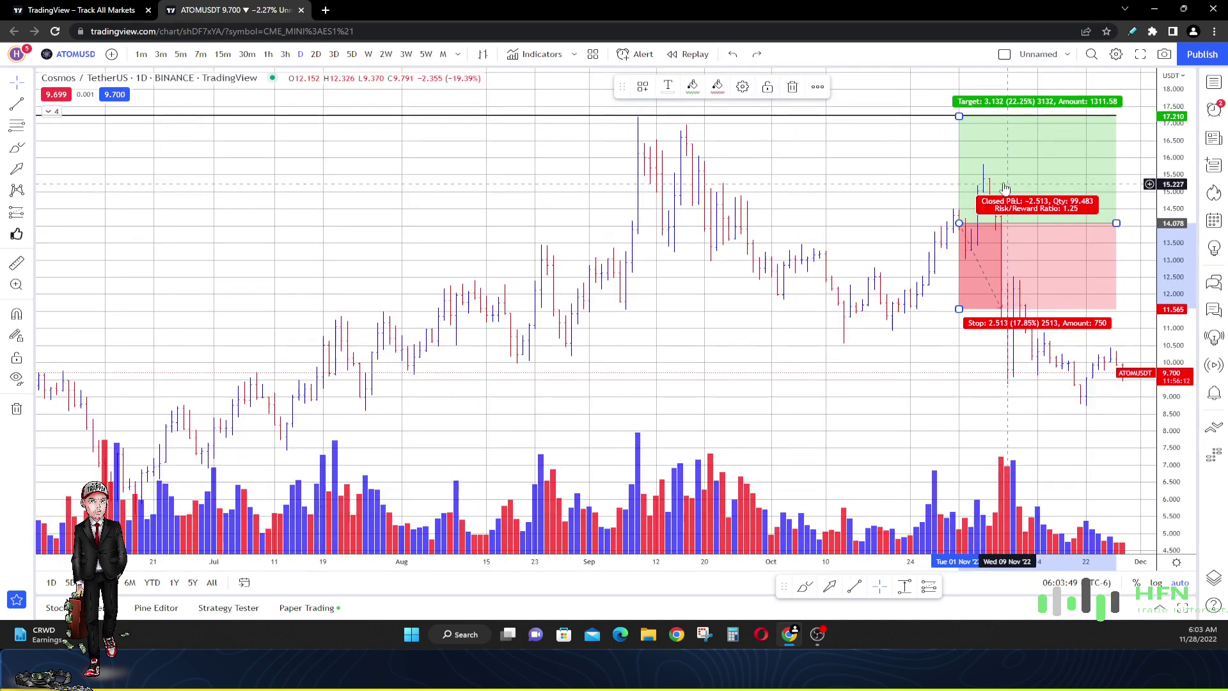
pyautogui.click(827, 183)
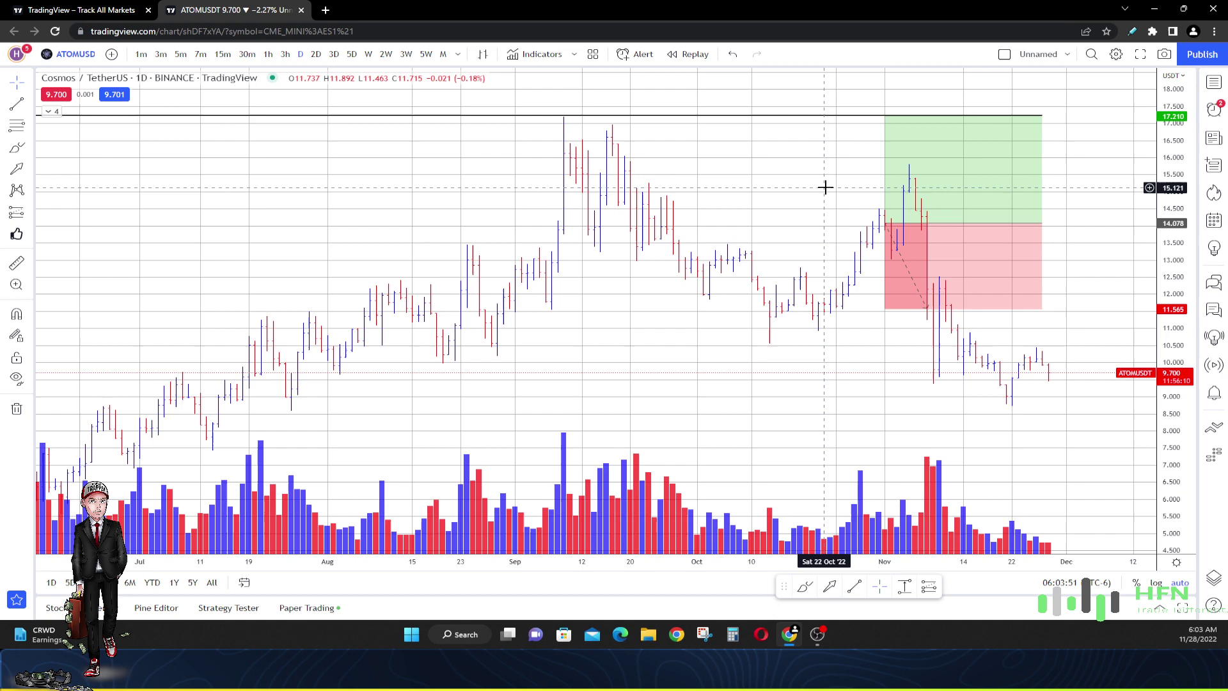
pyautogui.scroll(3, 827, 183)
pyautogui.scroll(-1, 830, 193)
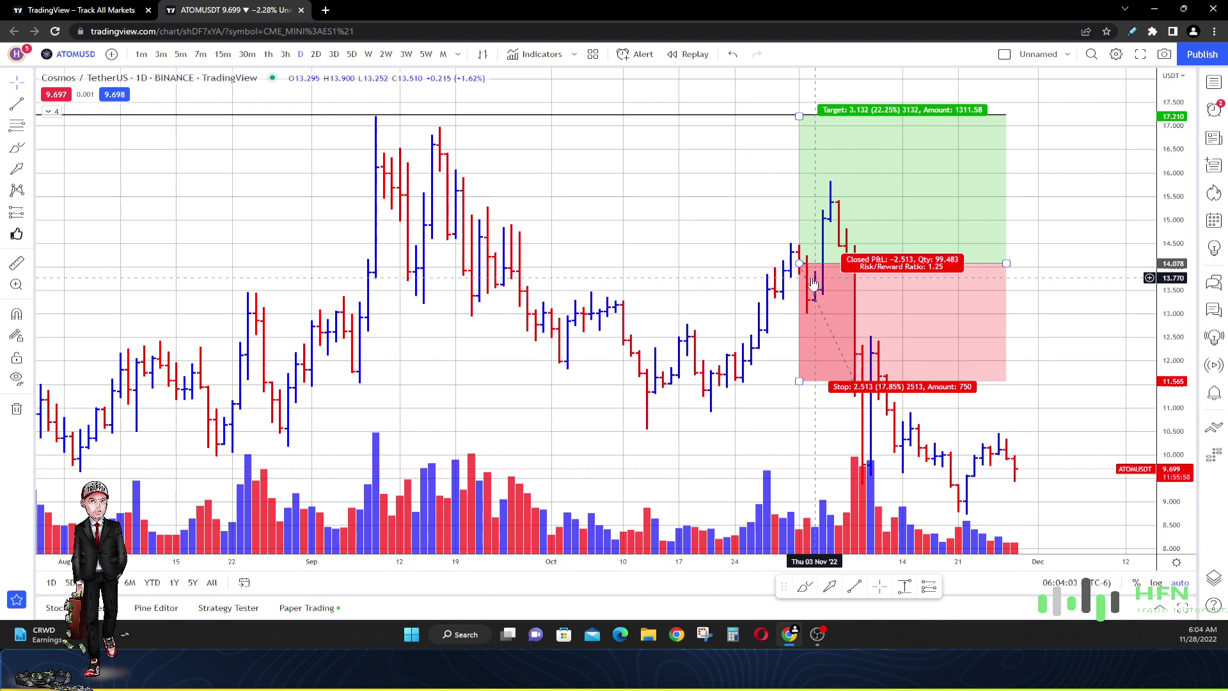
pyautogui.press('Escape')
pyautogui.hotkey('alt', 't')
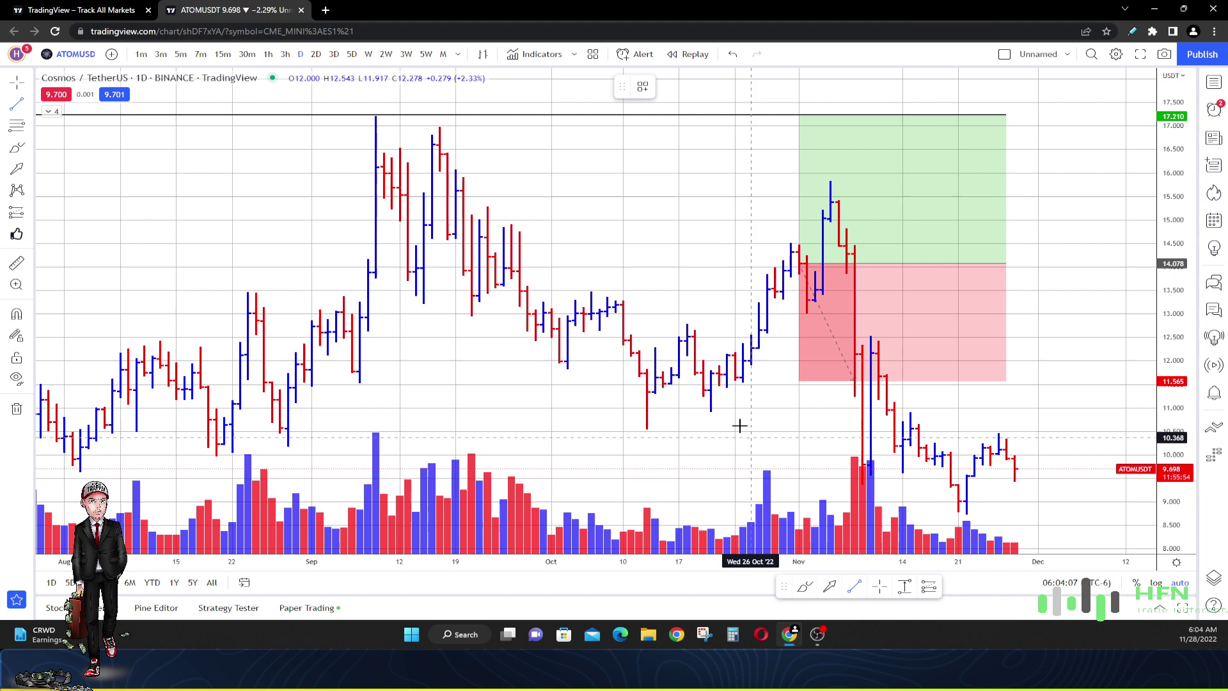
pyautogui.click(711, 411)
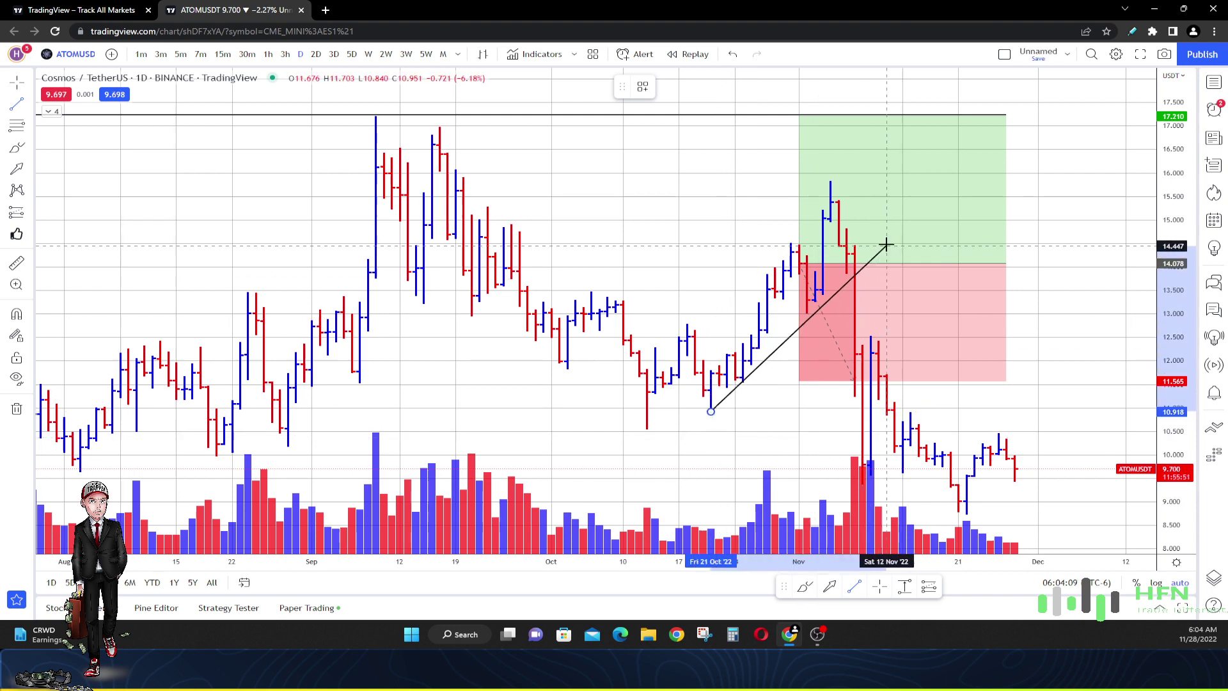
pyautogui.click(896, 226)
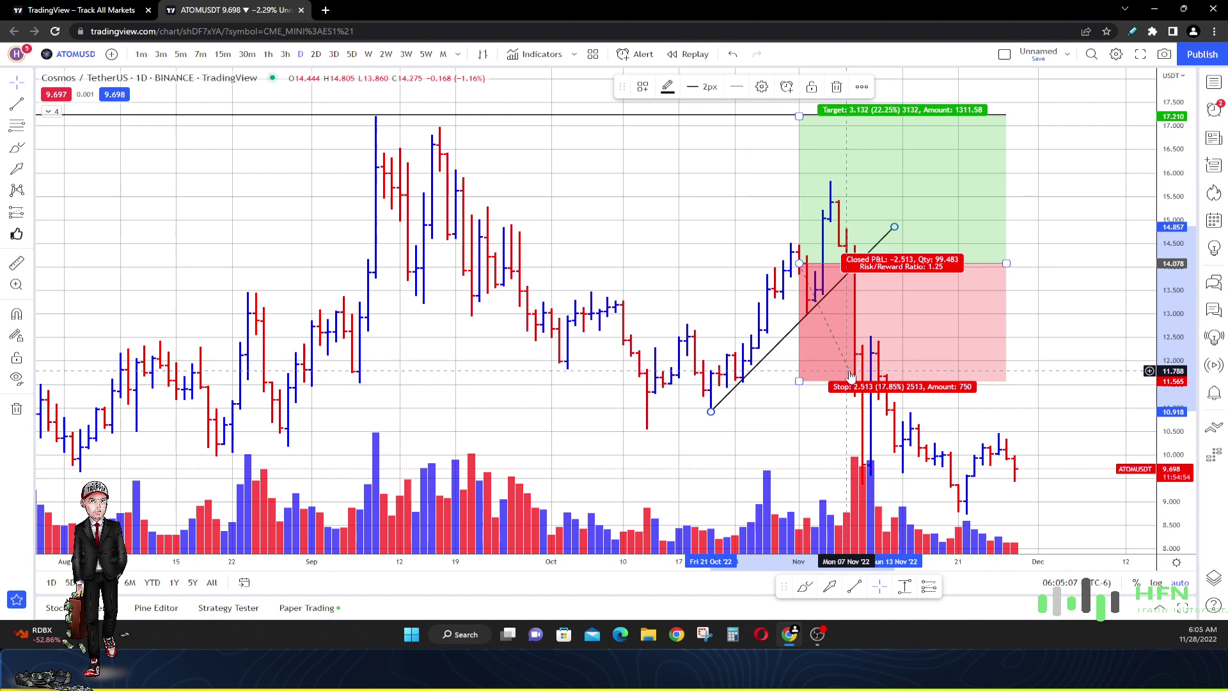
# - Try lowering the long position's stop level to about 9.703 and undo the change
pyautogui.moveTo(800, 381); pyautogui.dragTo(793, 468)
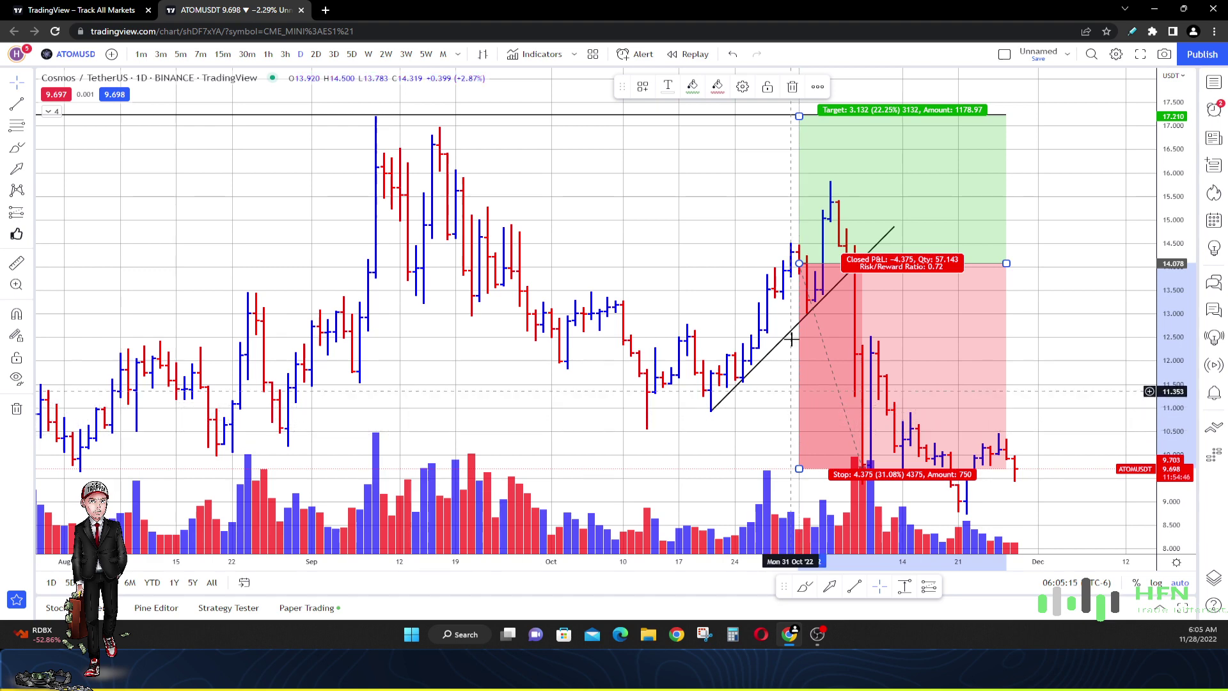
pyautogui.click(733, 53)
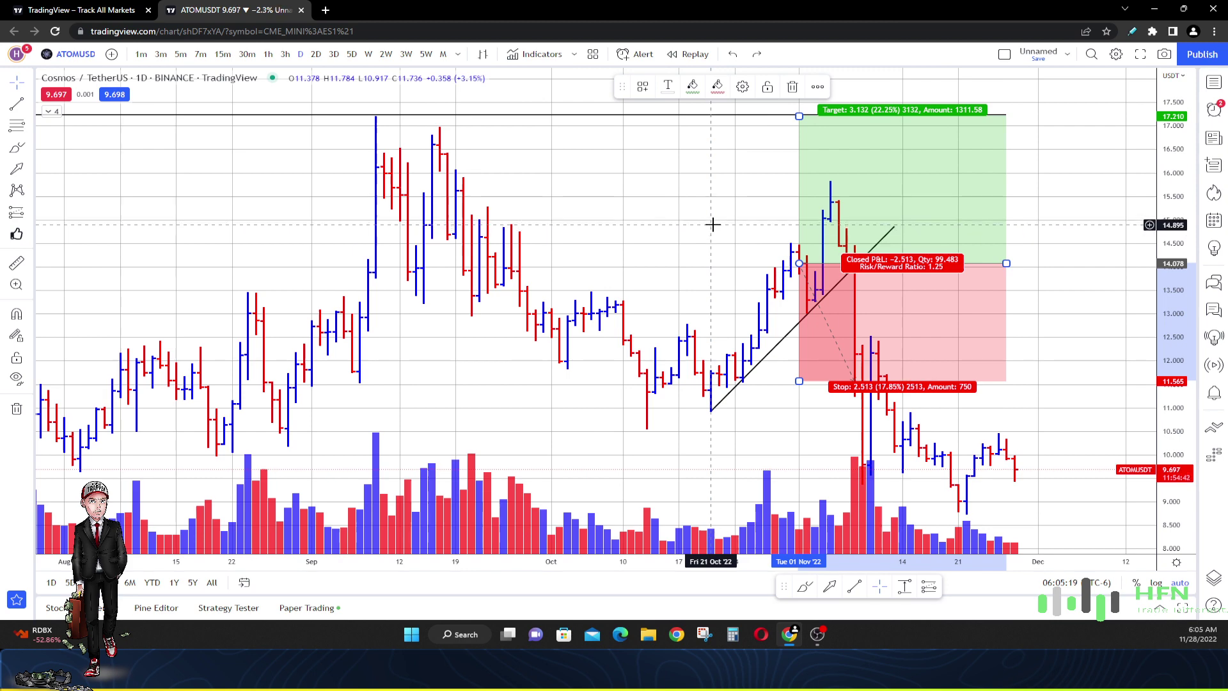
# - Delete the long position drawing and the rising trend line from the daily chart
pyautogui.press('Delete')
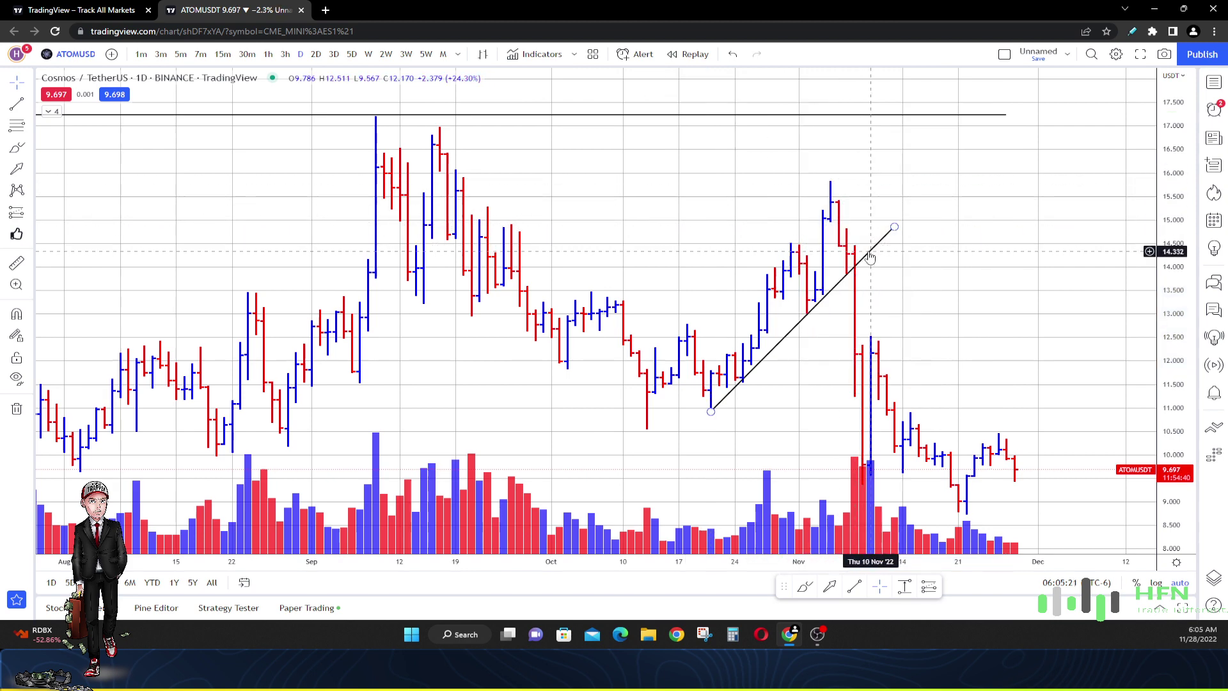
pyautogui.click(865, 257)
pyautogui.press('Delete')
# - Switch the Cosmos / TetherUS chart from the daily to the weekly timeframe, showing the 2022 price bars
pyautogui.scroll(-3, 886, 164)
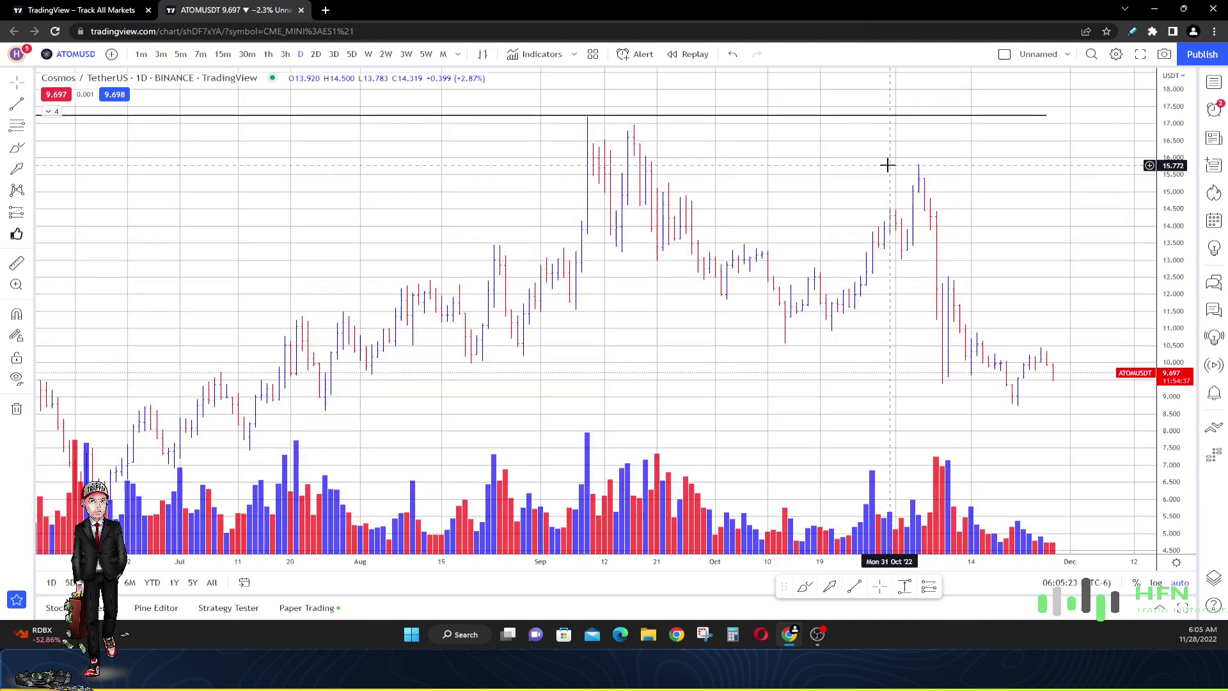
pyautogui.scroll(-3, 884, 161)
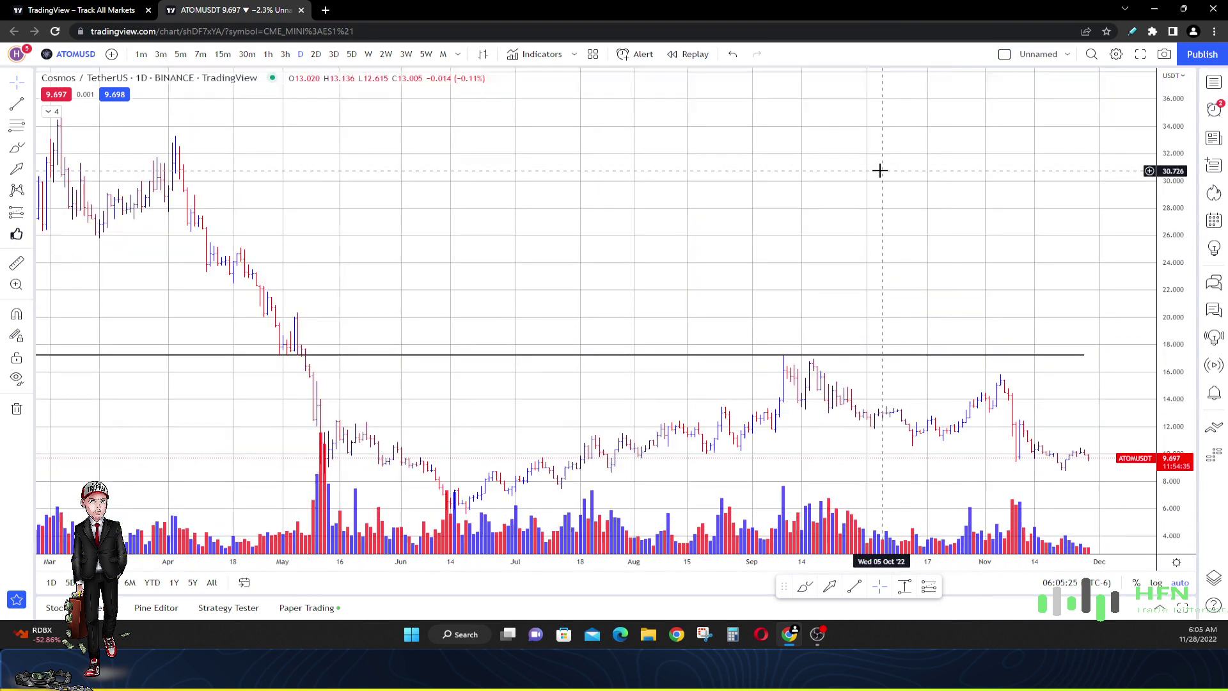
pyautogui.scroll(-2, 877, 205)
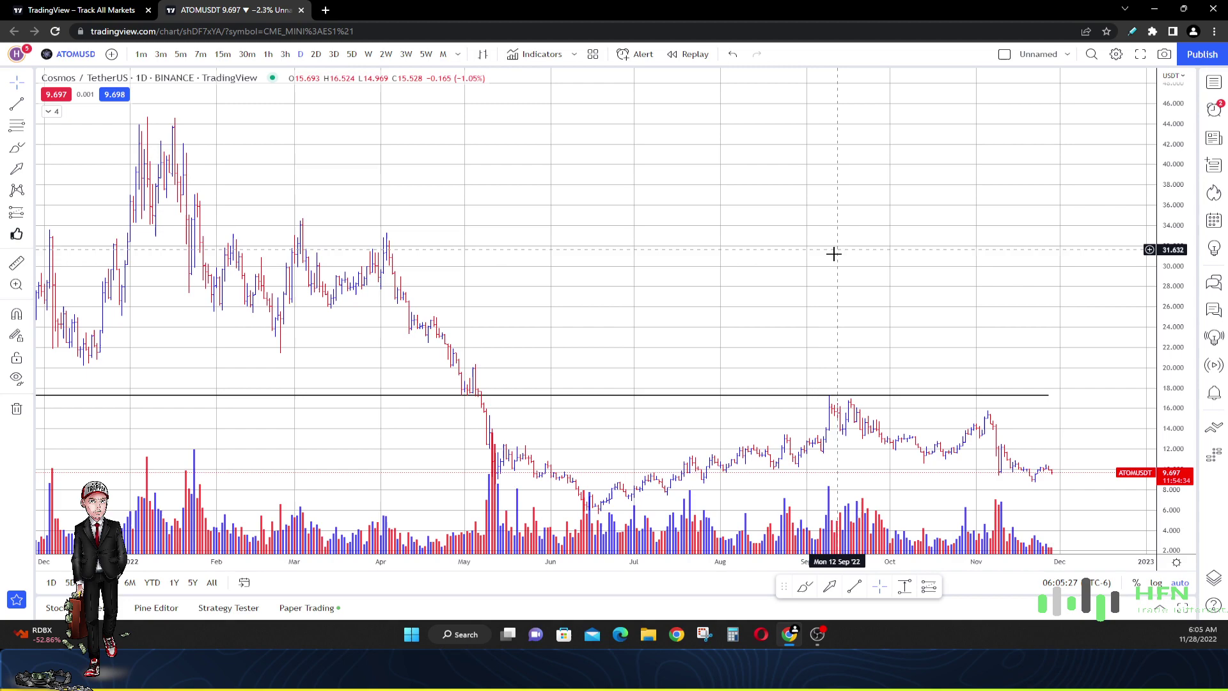
pyautogui.scroll(-2, 806, 269)
pyautogui.scroll(-2, 799, 273)
pyautogui.scroll(-2, 790, 261)
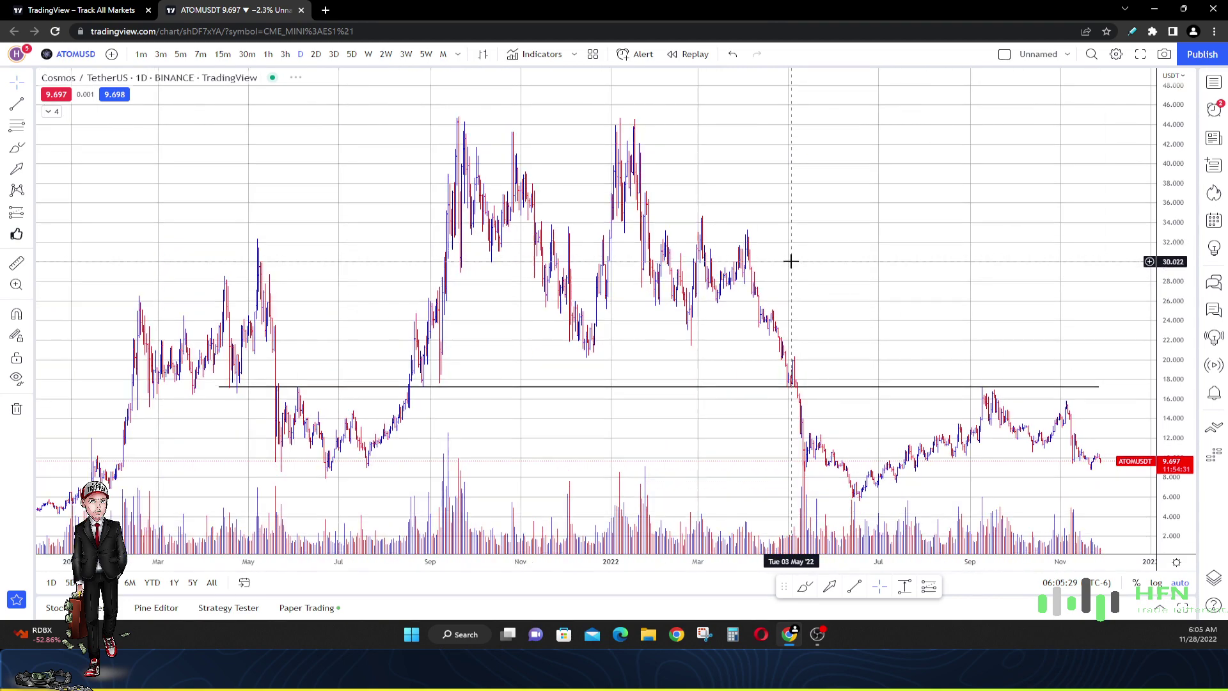
pyautogui.click(368, 55)
pyautogui.scroll(5, 797, 294)
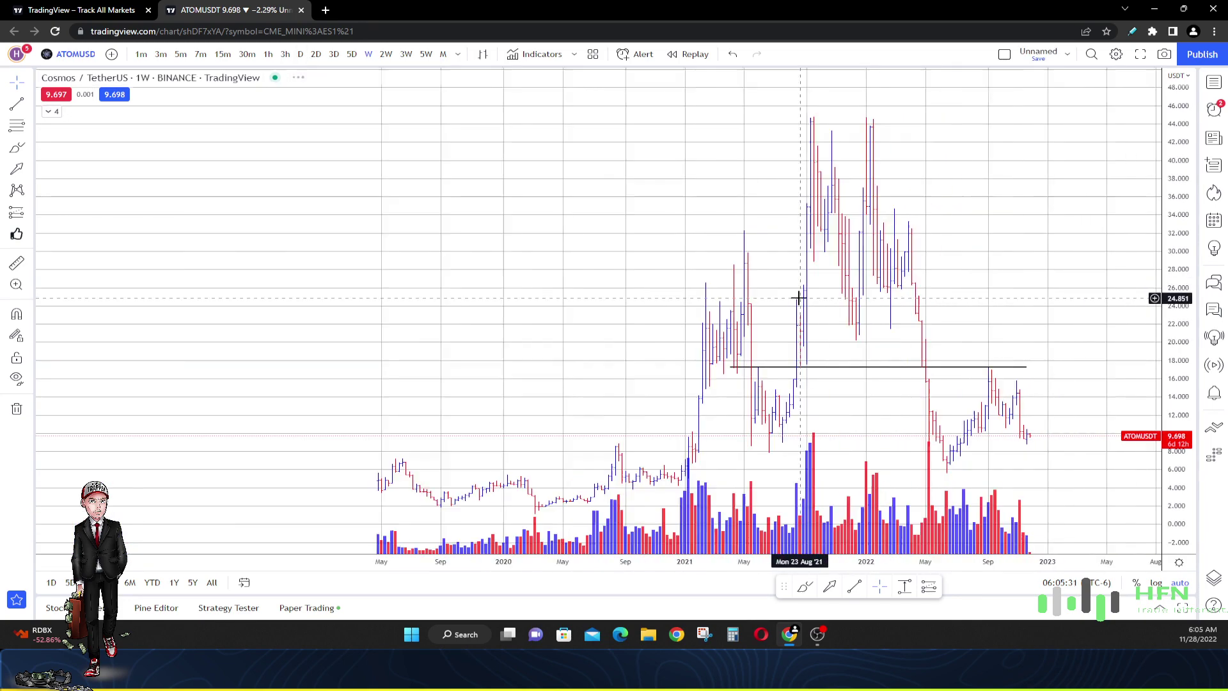
pyautogui.scroll(2, 798, 295)
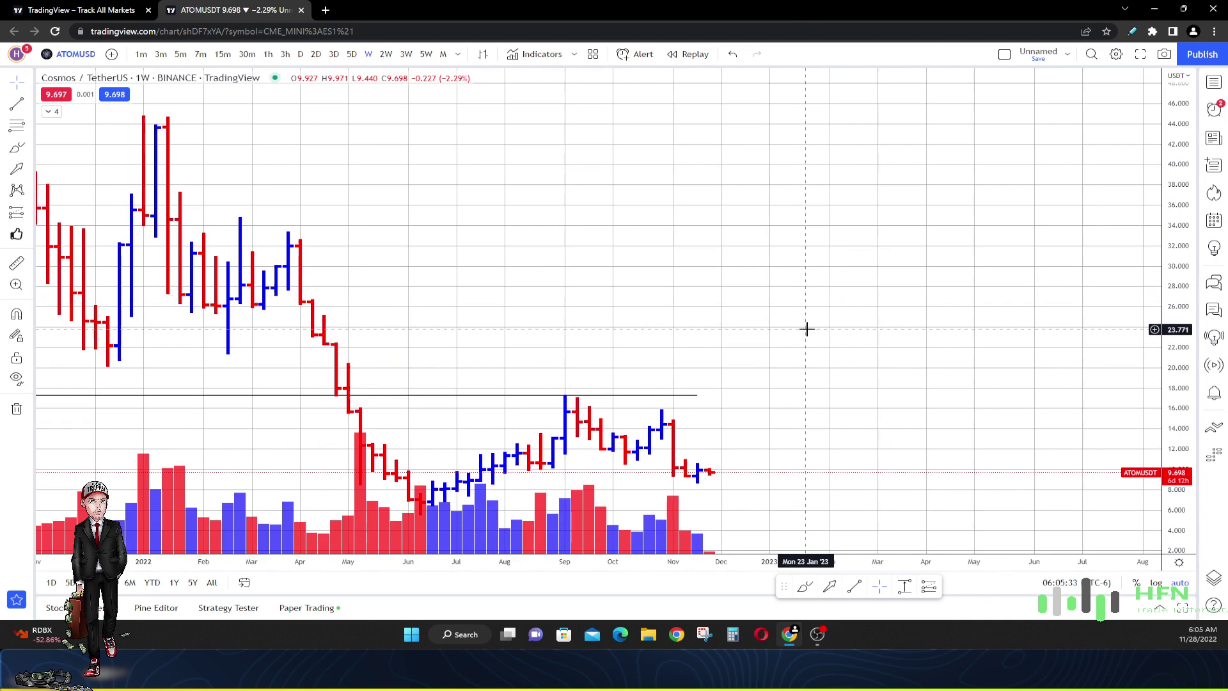
pyautogui.moveTo(807, 328); pyautogui.dragTo(765, 320)
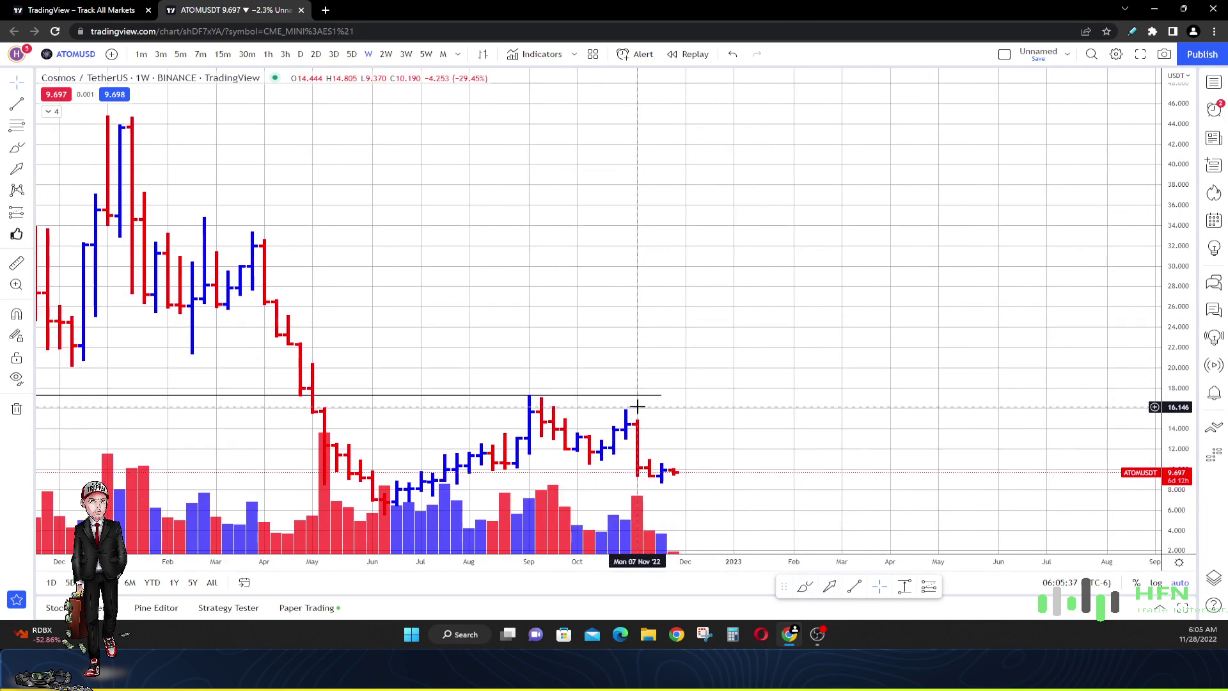
# - Mark the November weekly decline with a red arrow from about 16.265 down to 11.300 and remove it
pyautogui.click(829, 587)
pyautogui.moveTo(637, 367)
pyautogui.mouseDown()
pyautogui.moveTo(638, 418)
pyautogui.moveTo(659, 444)
pyautogui.mouseUp()
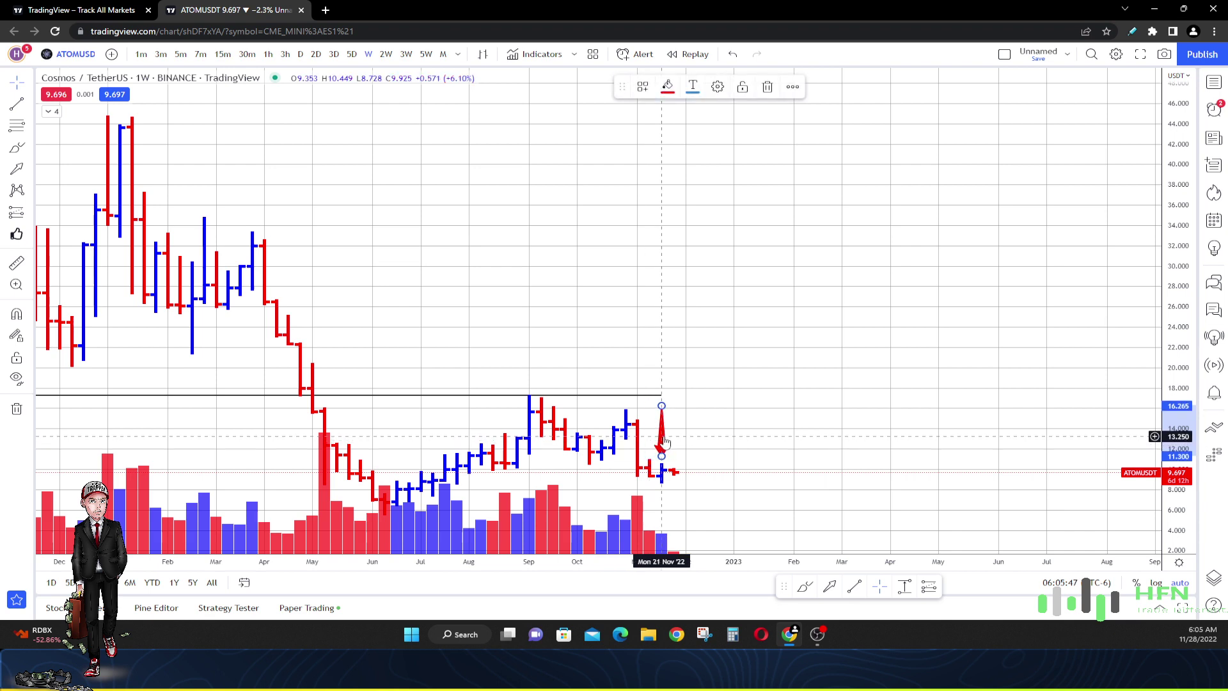
pyautogui.press('Delete')
# - Draw a horizontal trend line at about 8.581 from the 21 Nov '22 low back to 25 Jul '22
pyautogui.click(853, 588)
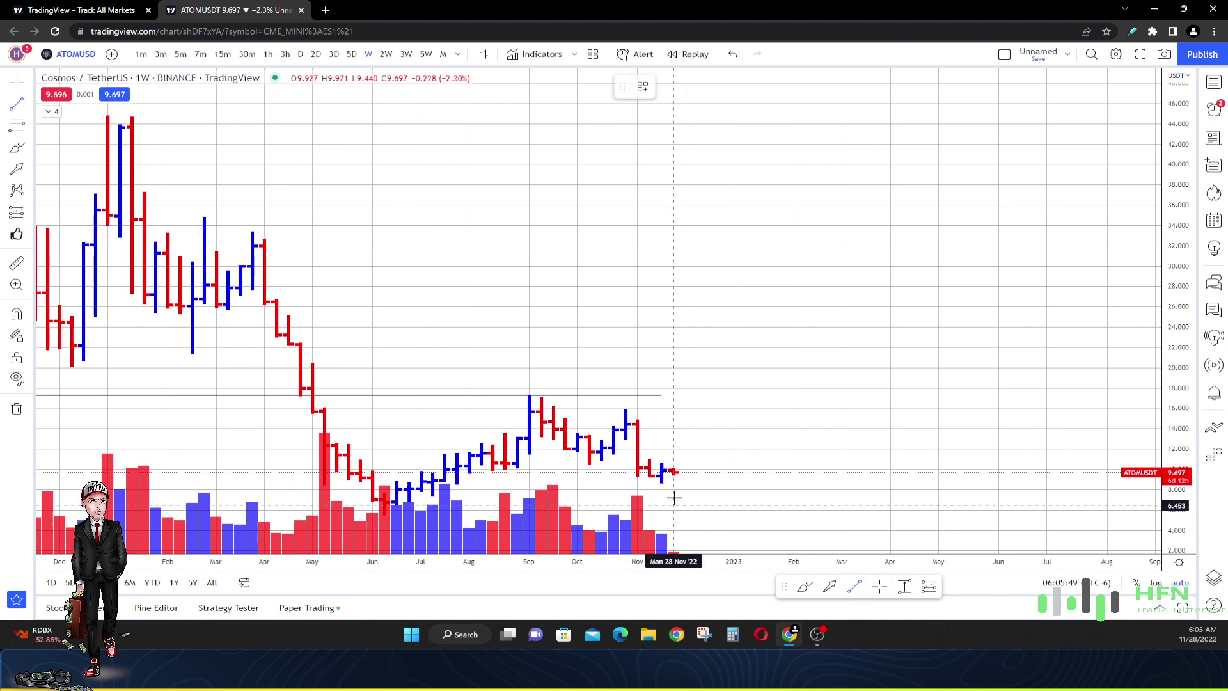
pyautogui.click(662, 484)
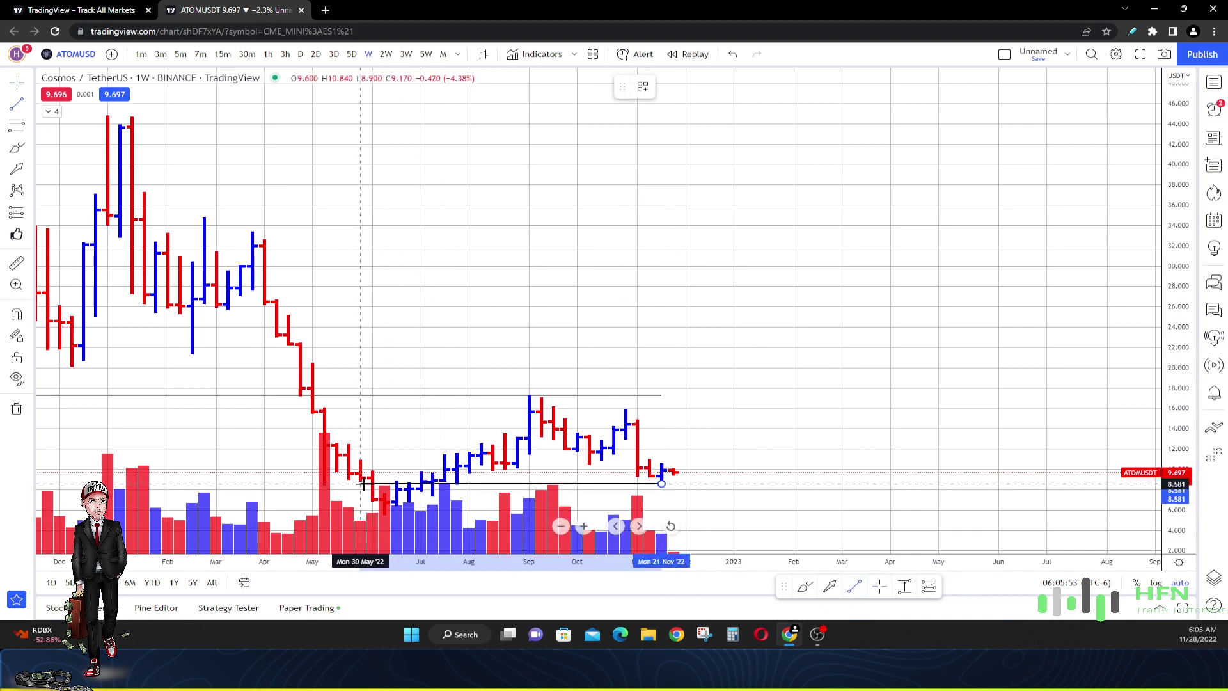
pyautogui.click(456, 484)
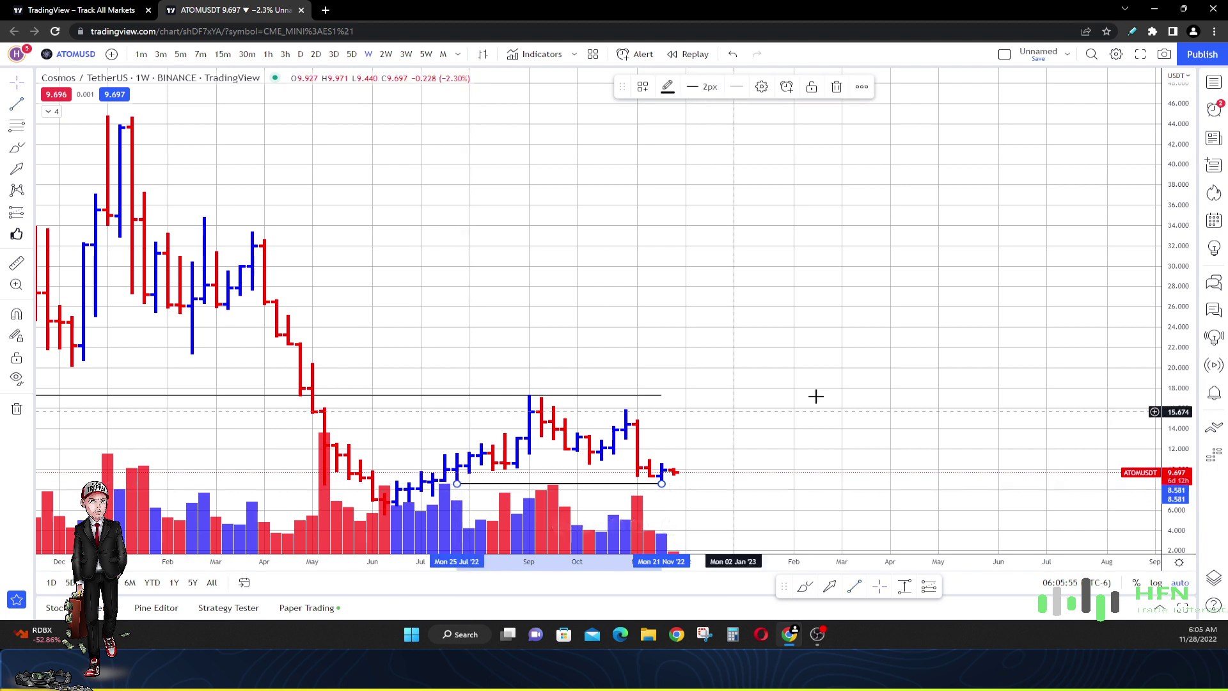
# - Delete the older horizontal line at 17.210 above the recent highs
pyautogui.click(807, 396)
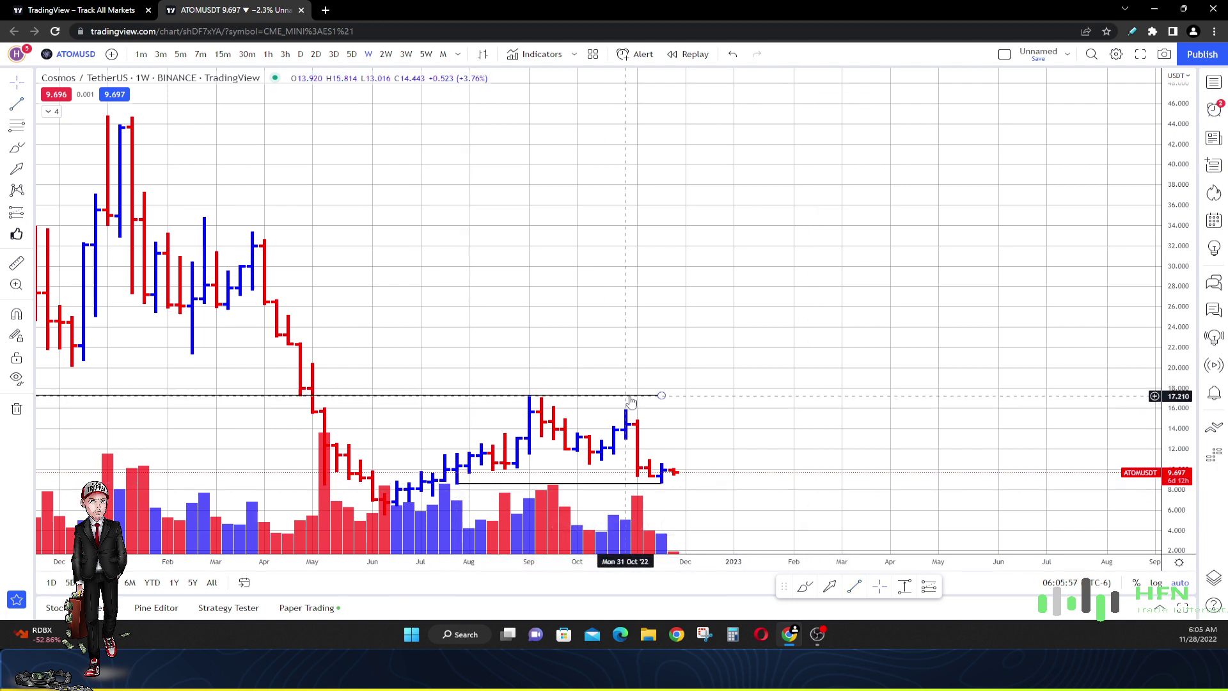
pyautogui.press('Delete')
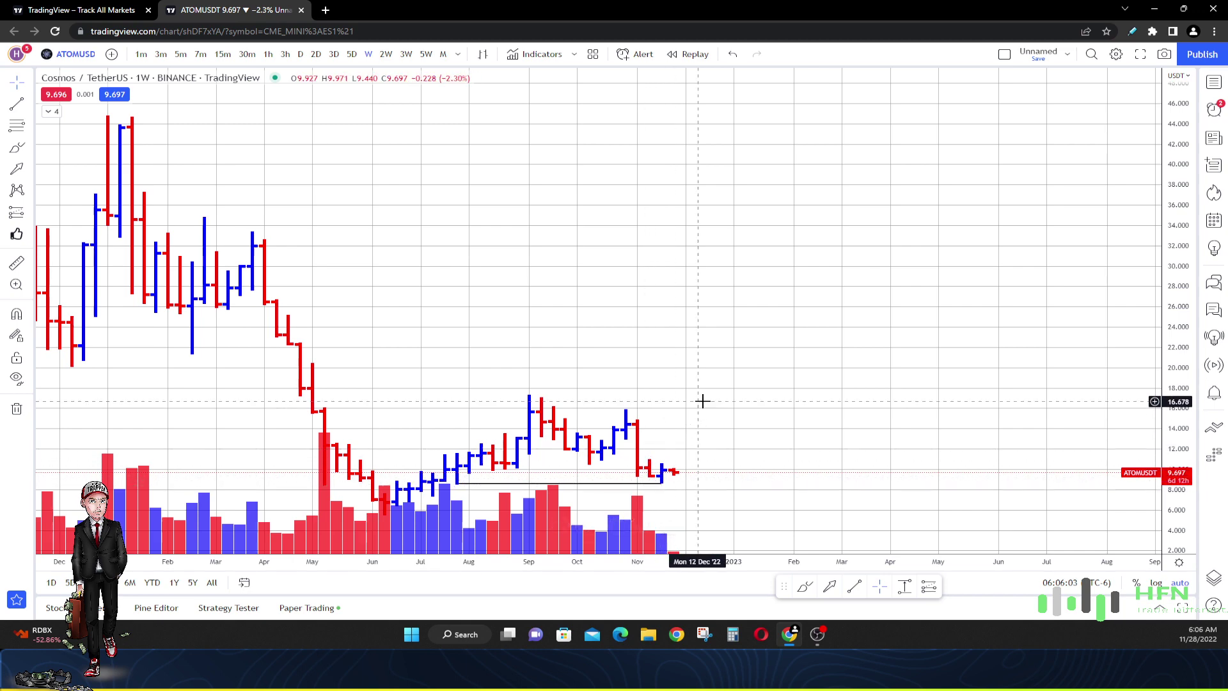
# - Extend the 8.581 support line back to 17 Aug '20 and forward into January 2023, keeping it horizontal
pyautogui.scroll(-10, 702, 402)
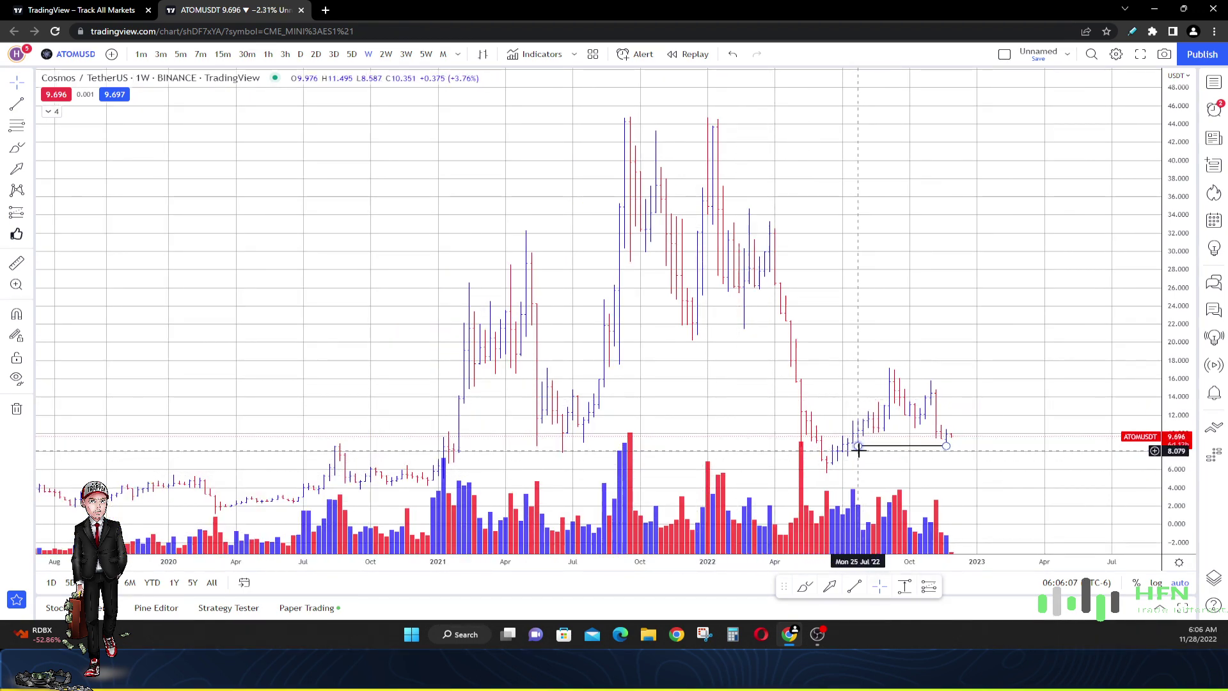
pyautogui.moveTo(858, 447); pyautogui.dragTo(336, 446)
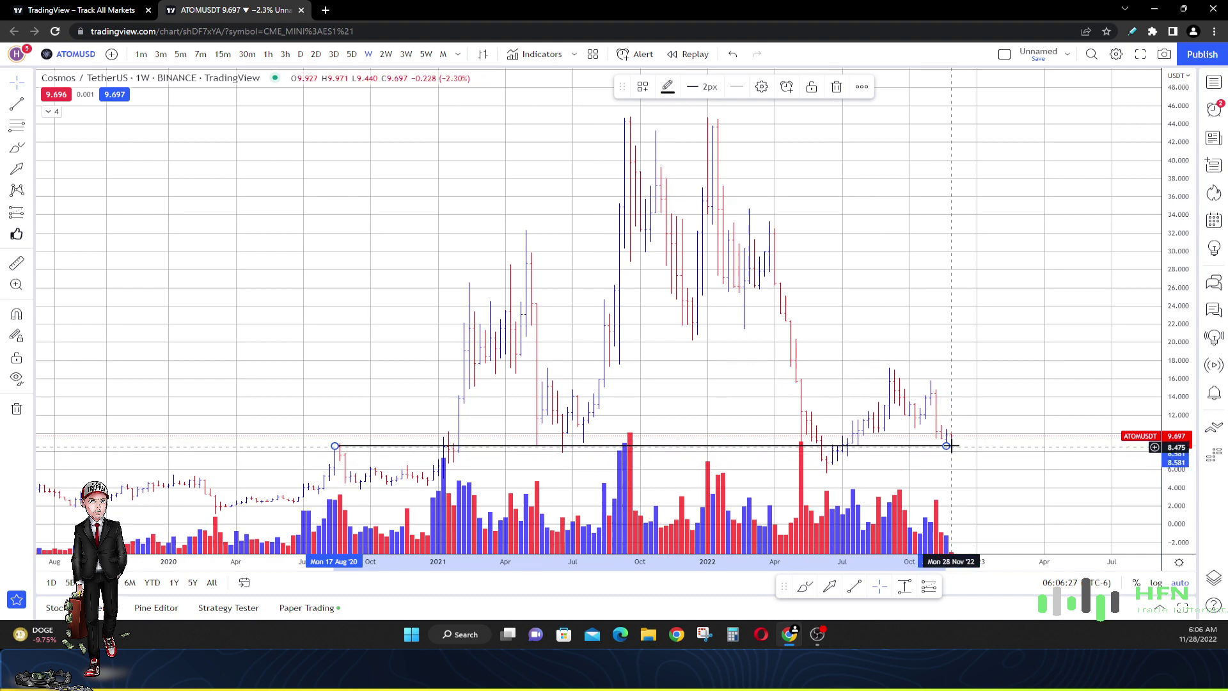
pyautogui.moveTo(947, 446); pyautogui.dragTo(996, 450)
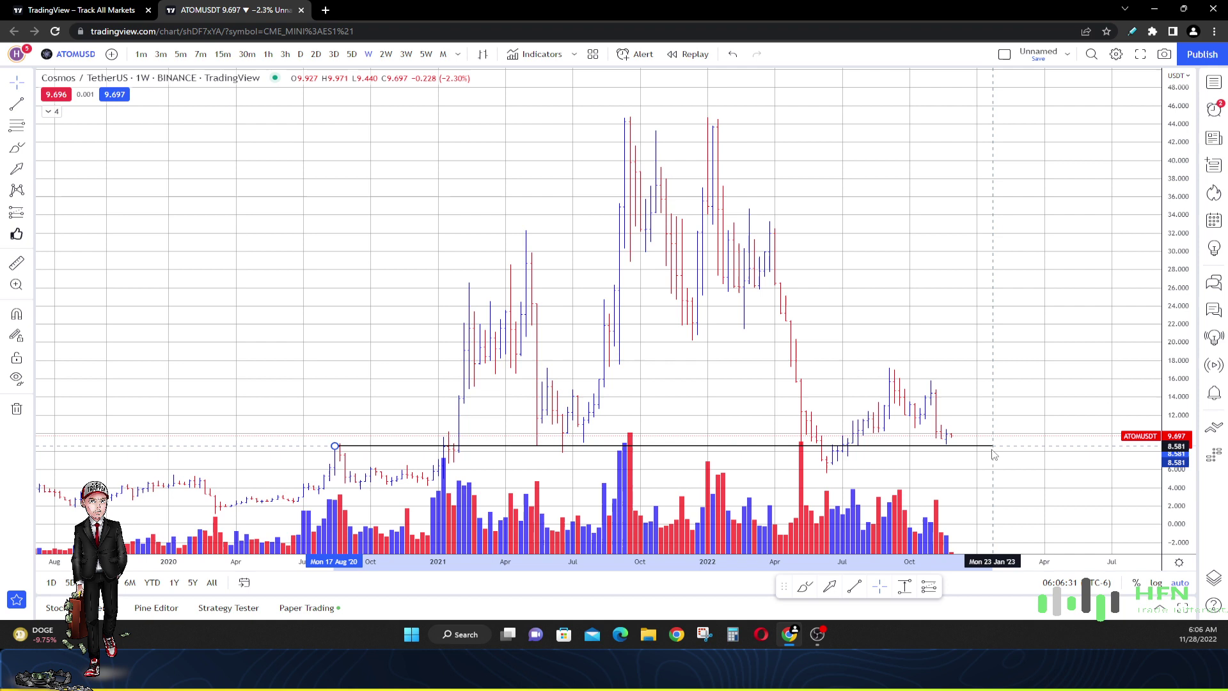
pyautogui.click(990, 457)
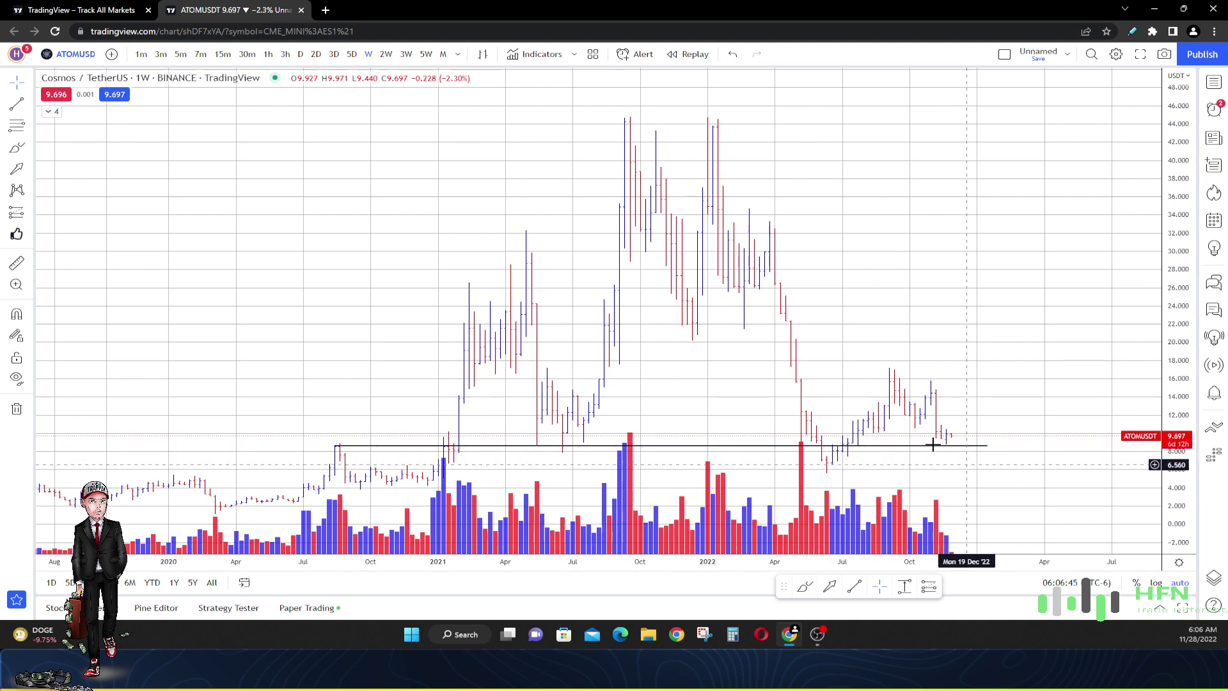
# - Switch the chart to the two-week timeframe to view the bars around the support line
pyautogui.click(386, 55)
pyautogui.scroll(5, 601, 288)
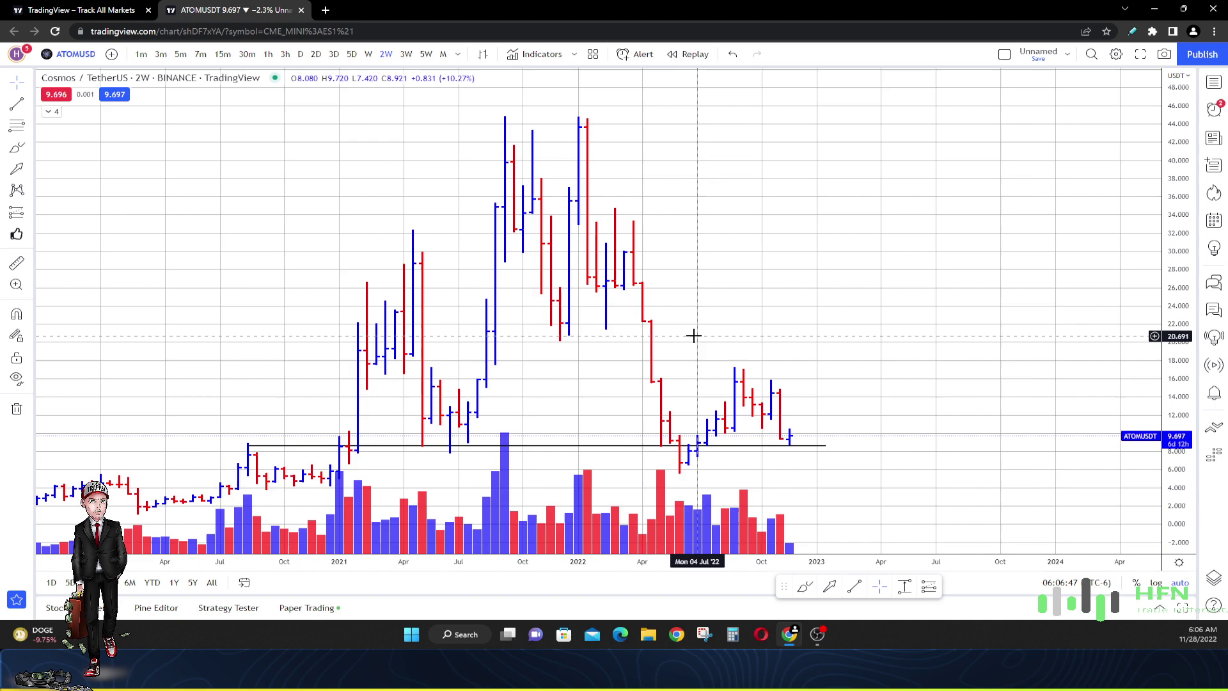
pyautogui.moveTo(853, 354); pyautogui.dragTo(859, 346)
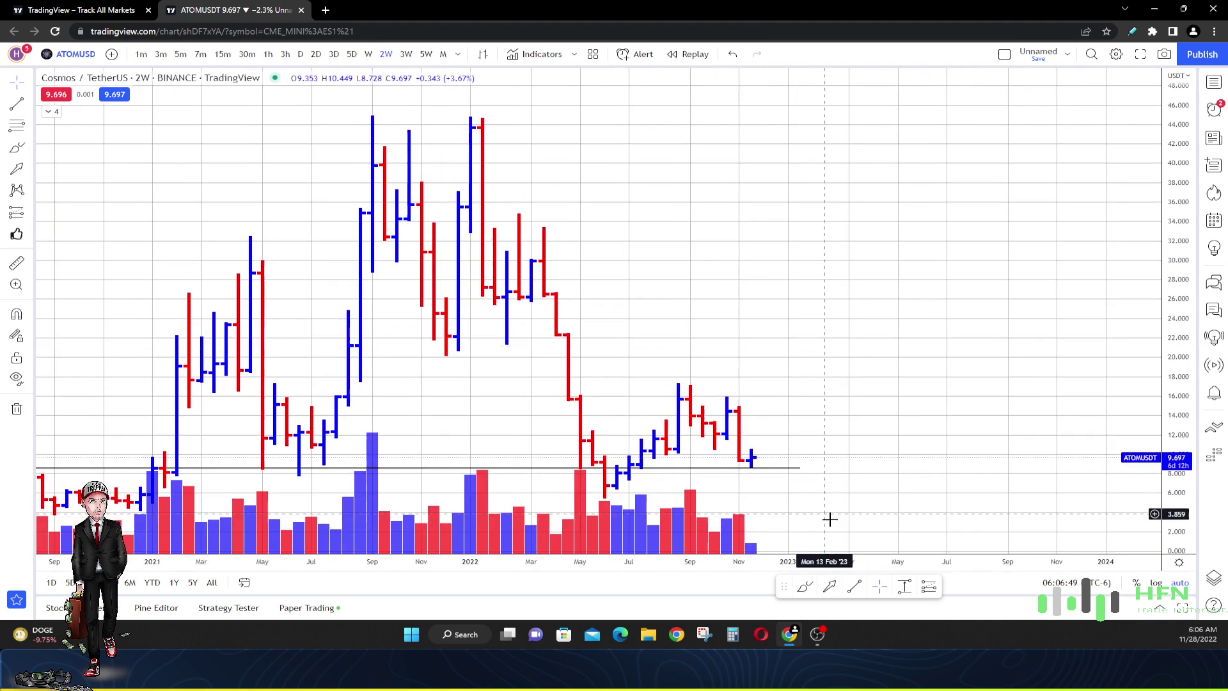
# - Mark the 7 Nov '22 two-week bar with a red arrow from about 21.261 down to 16.245 and remove it
pyautogui.click(830, 587)
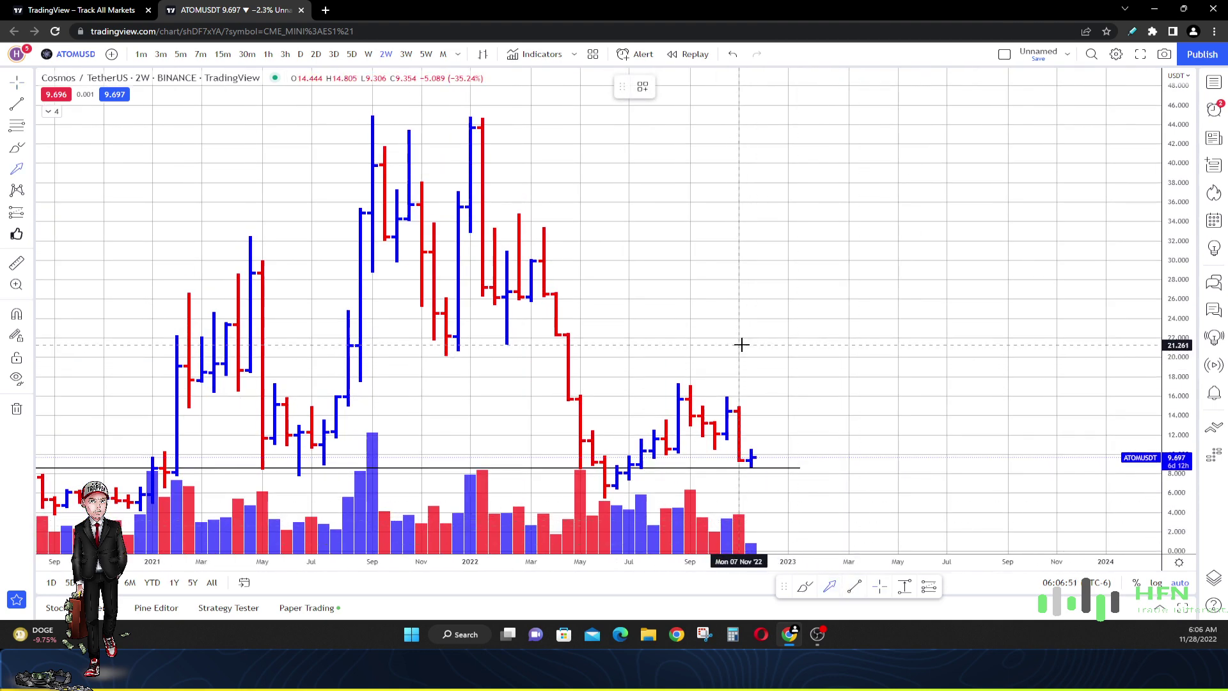
pyautogui.moveTo(751, 388)
pyautogui.mouseDown()
pyautogui.moveTo(751, 435)
pyautogui.moveTo(740, 386)
pyautogui.mouseUp()
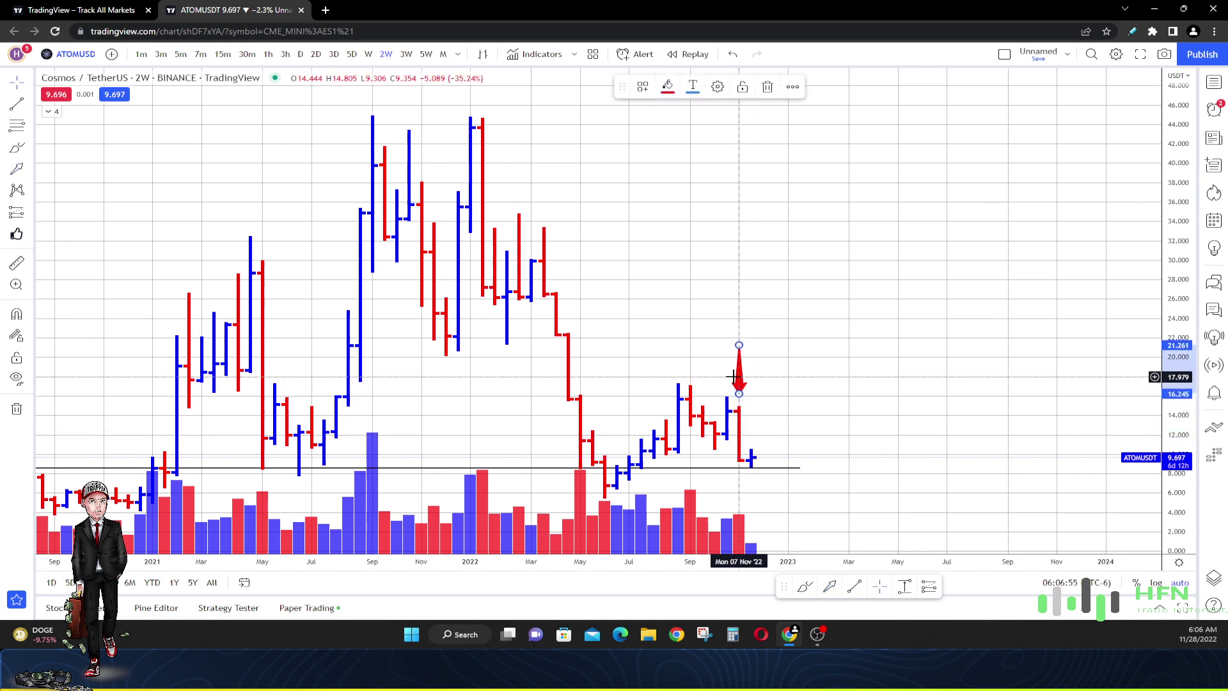
pyautogui.press('Delete')
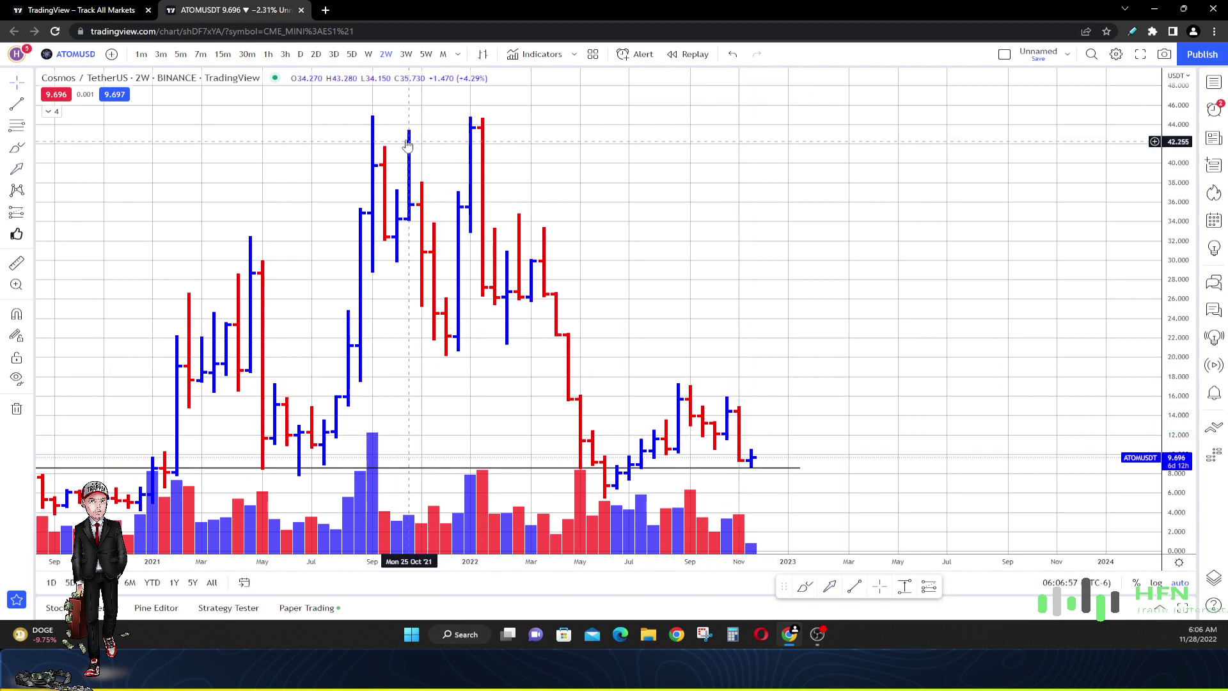
# - Switch the chart to the three-week timeframe
pyautogui.click(406, 54)
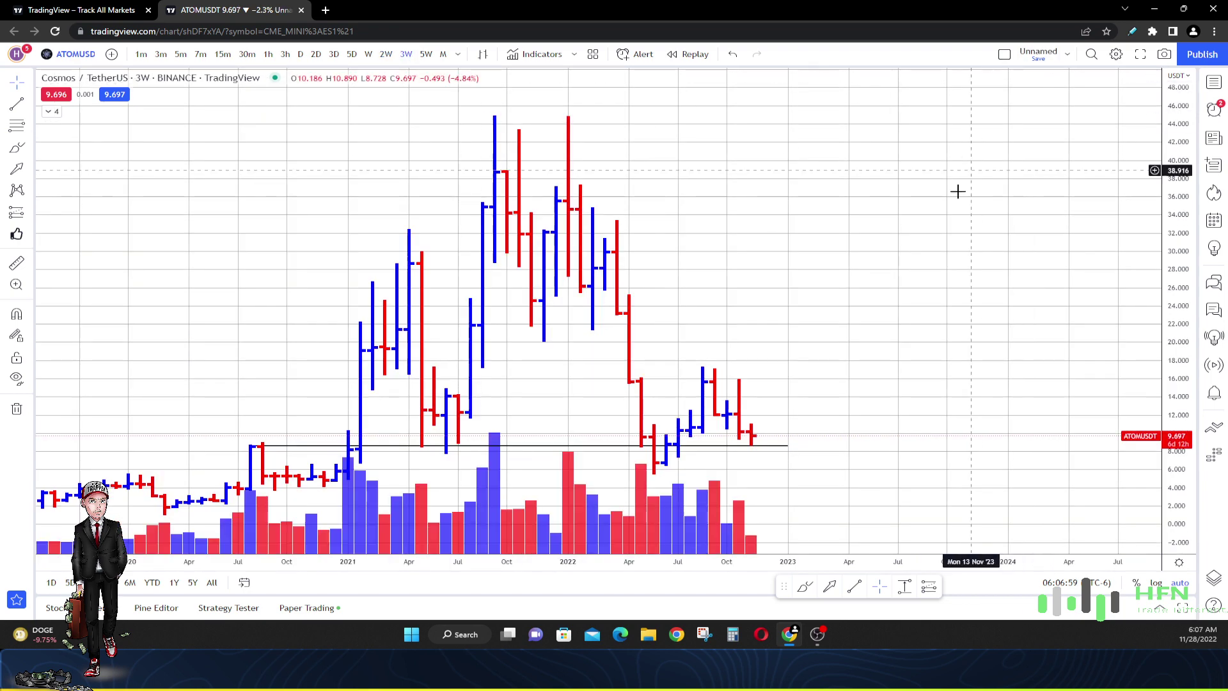
# - Mark the 24 Oct '22 three-week bar with a red arrow from about 22.606 down to 17.192 and remove it
pyautogui.click(832, 586)
pyautogui.moveTo(739, 319); pyautogui.dragTo(740, 368)
pyautogui.click(781, 355)
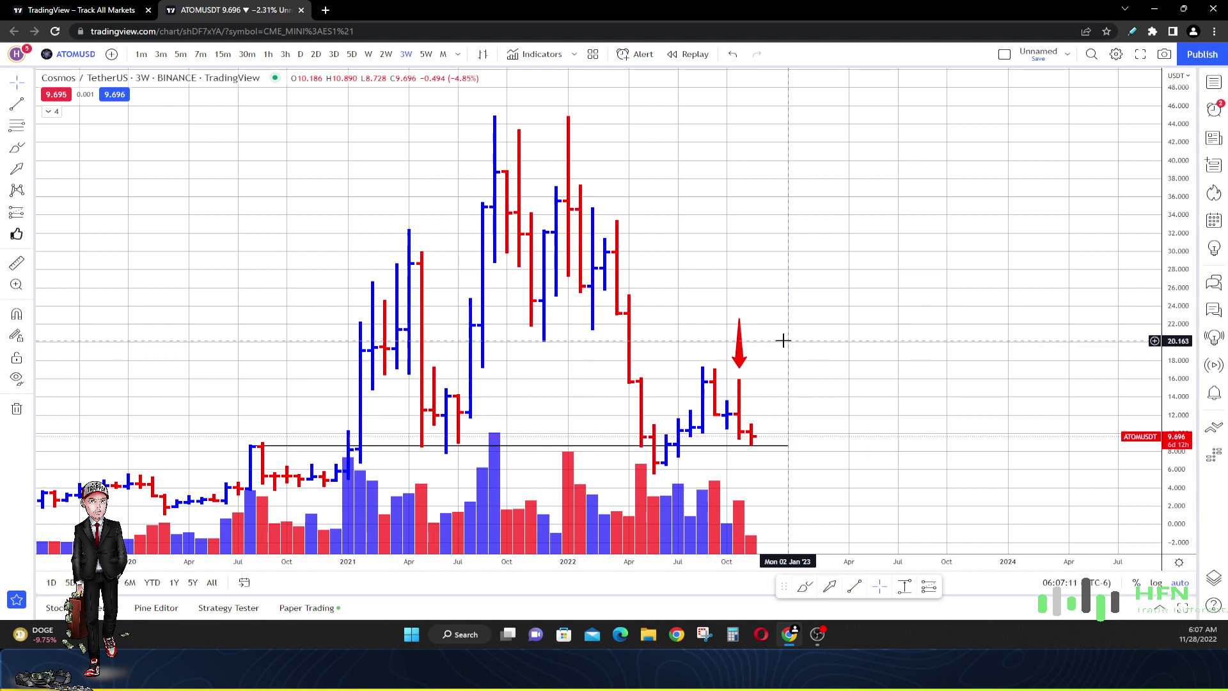
pyautogui.click(739, 357)
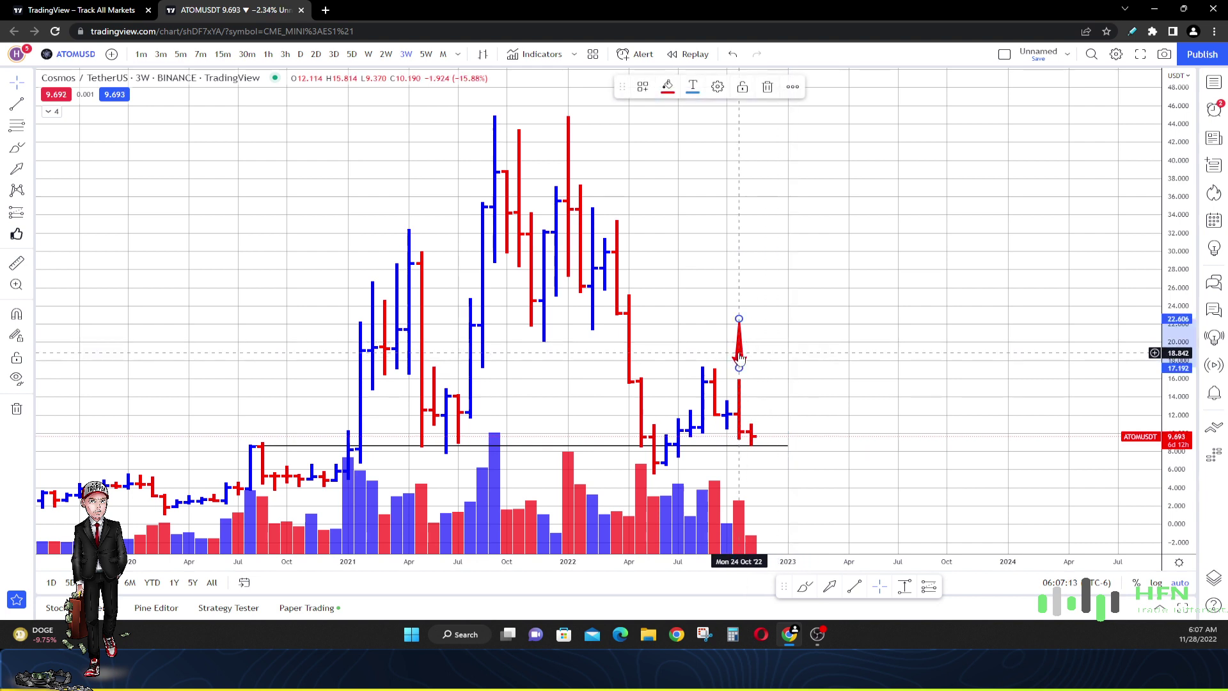
pyautogui.press('Delete')
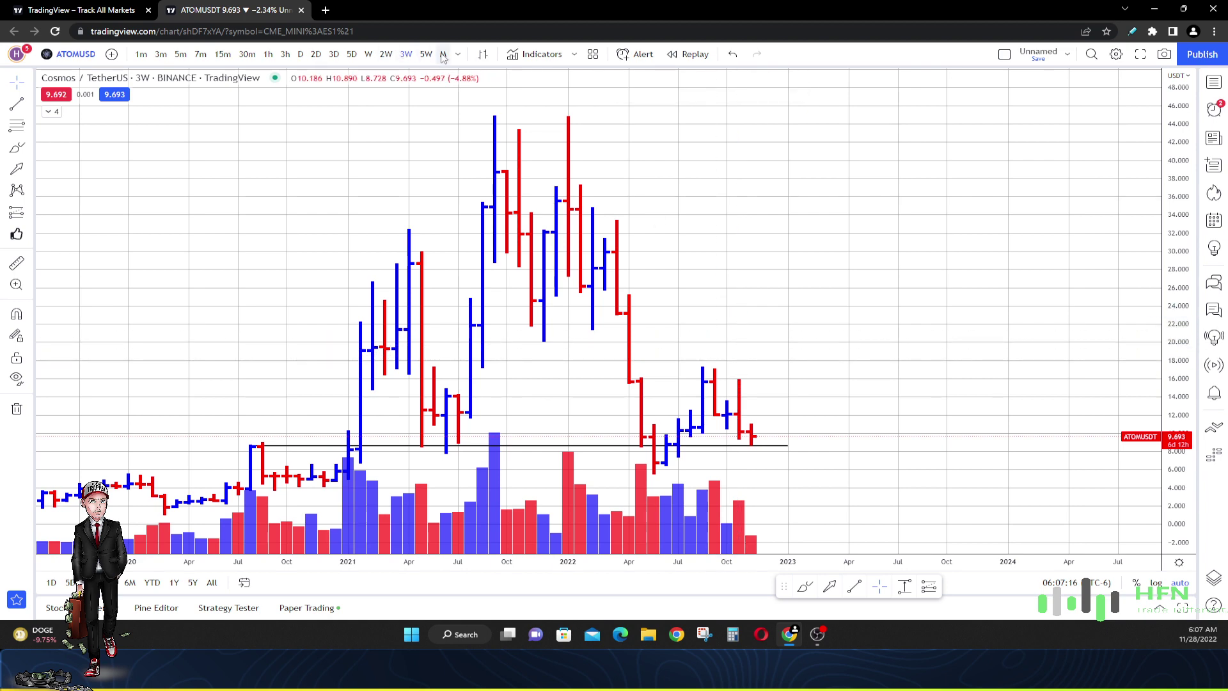
# - On the monthly timeframe, mark the Nov '22 bar with a red arrow from about 21.748 down to 16.597 and remove it
pyautogui.click(443, 55)
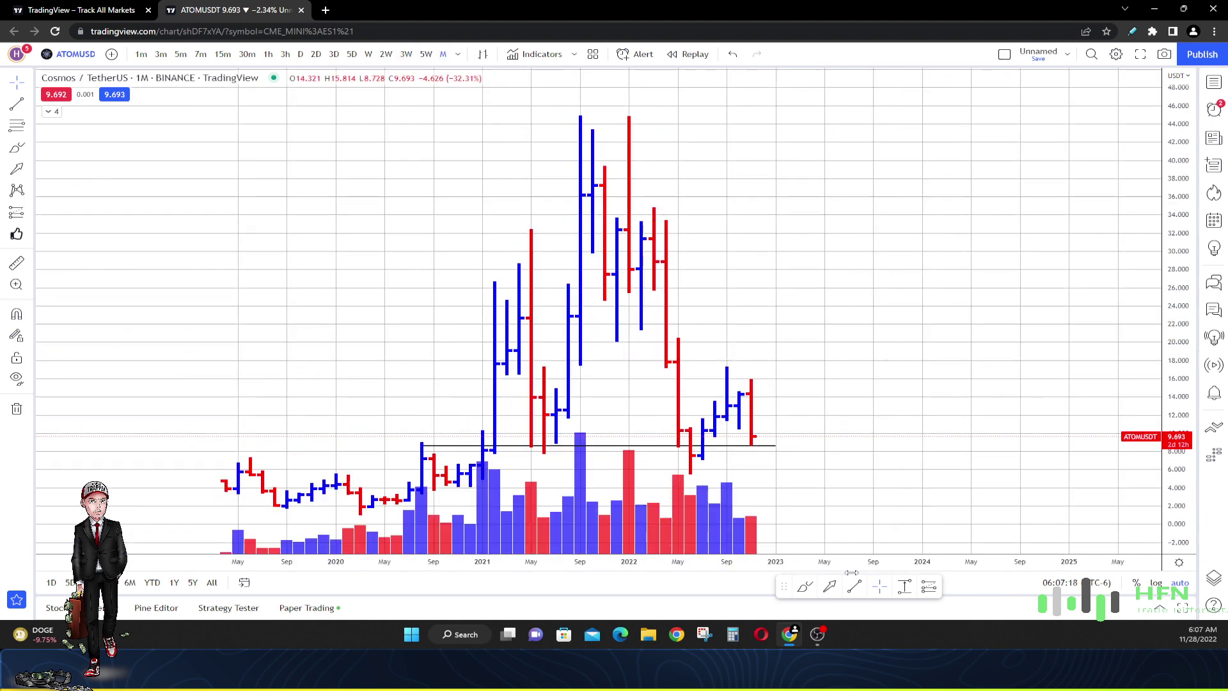
pyautogui.click(830, 587)
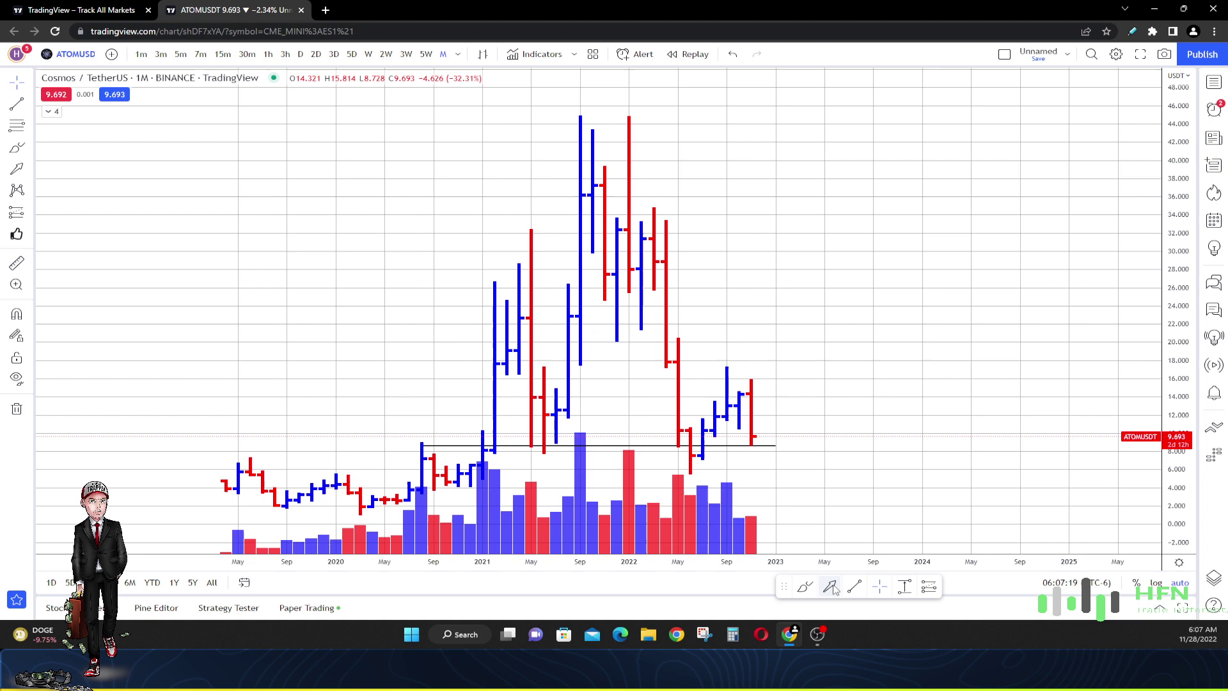
pyautogui.click(752, 342)
pyautogui.click(752, 371)
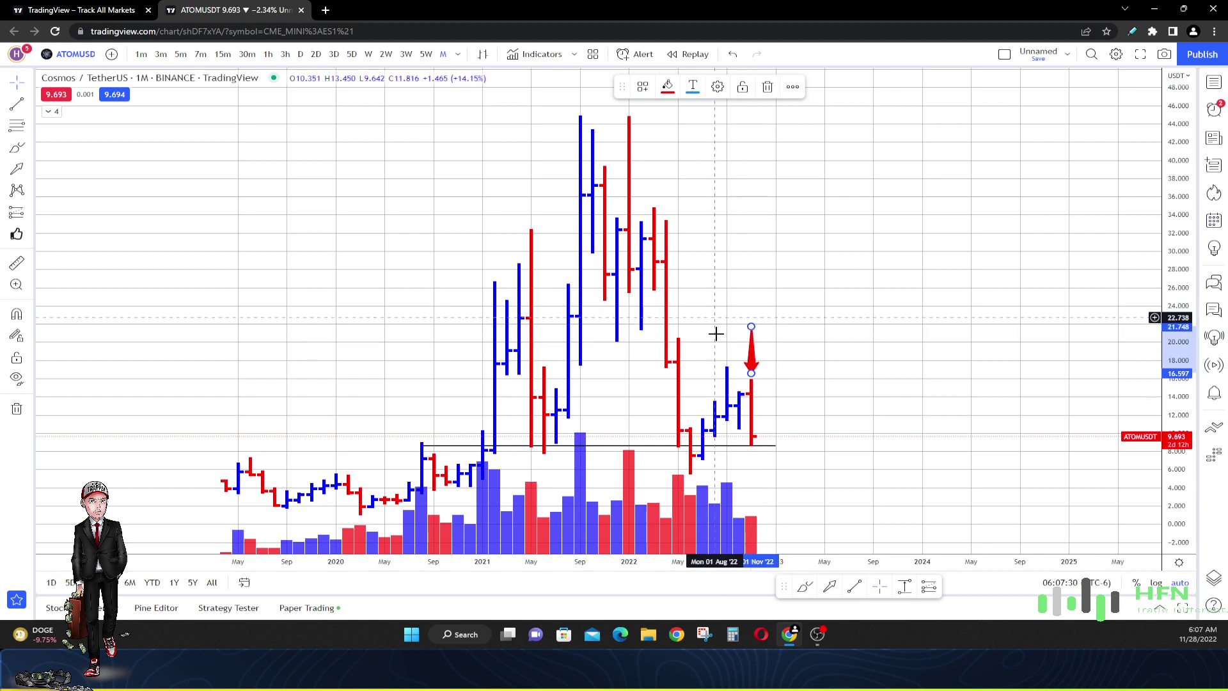
pyautogui.press('Delete')
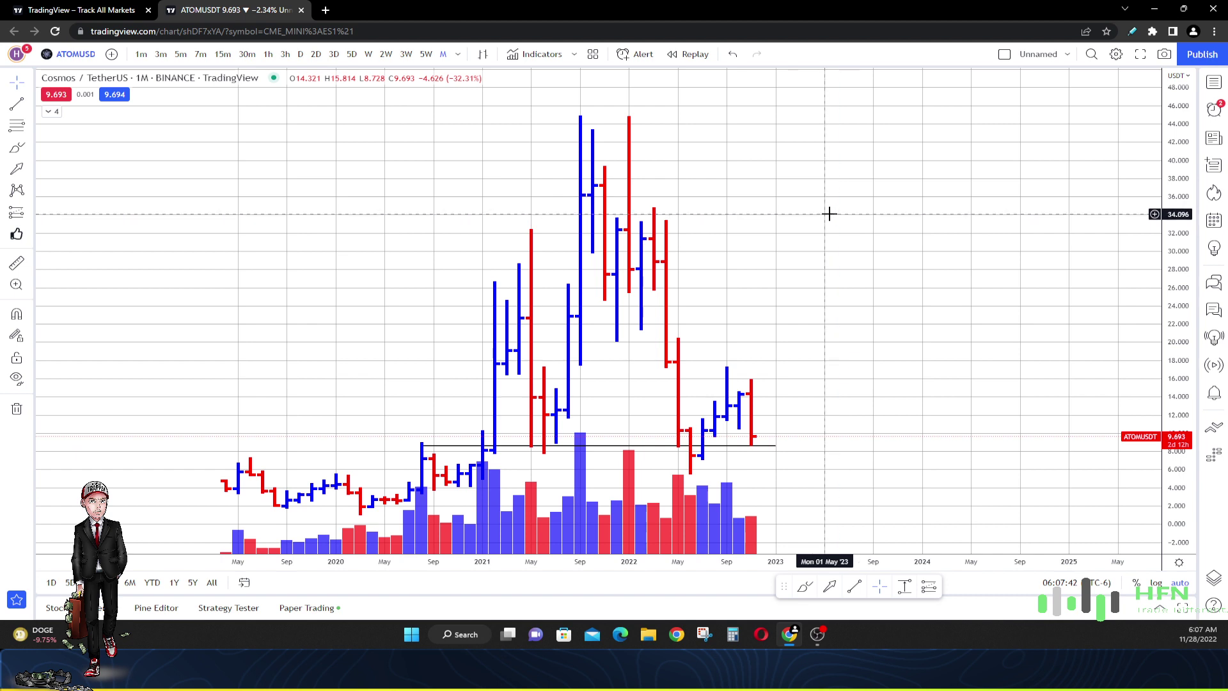
# - Step the chart down through the five-day, three-day and two-day timeframes to the daily one
pyautogui.click(353, 55)
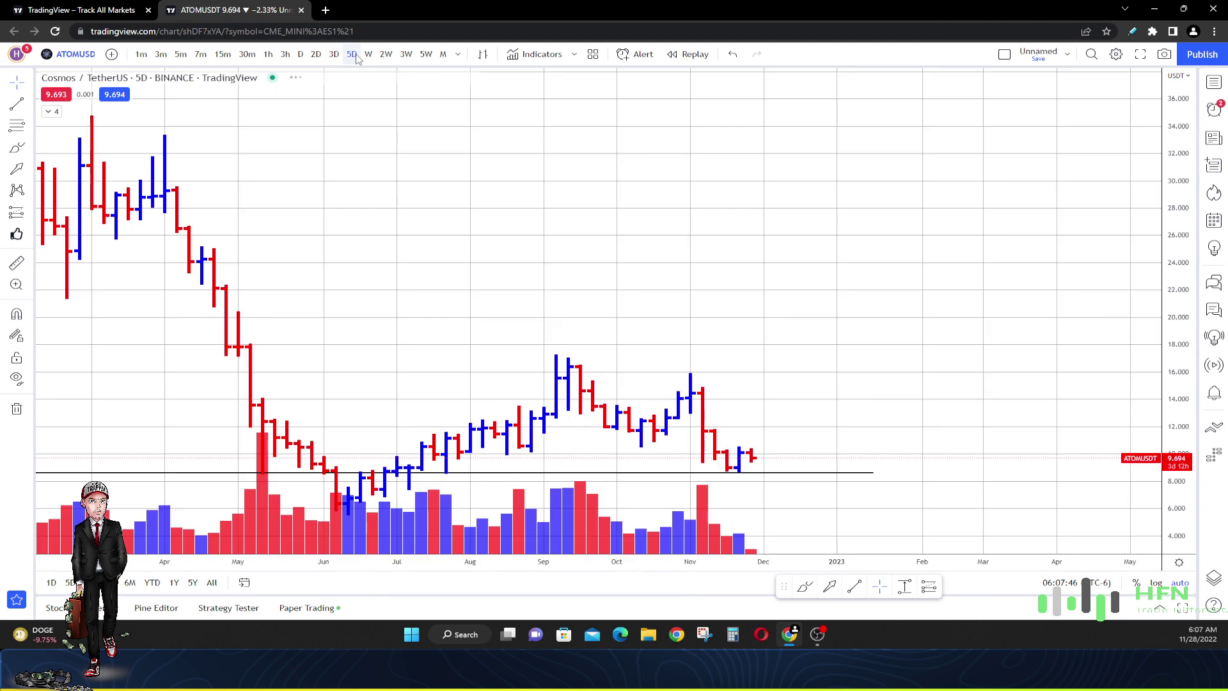
pyautogui.click(334, 55)
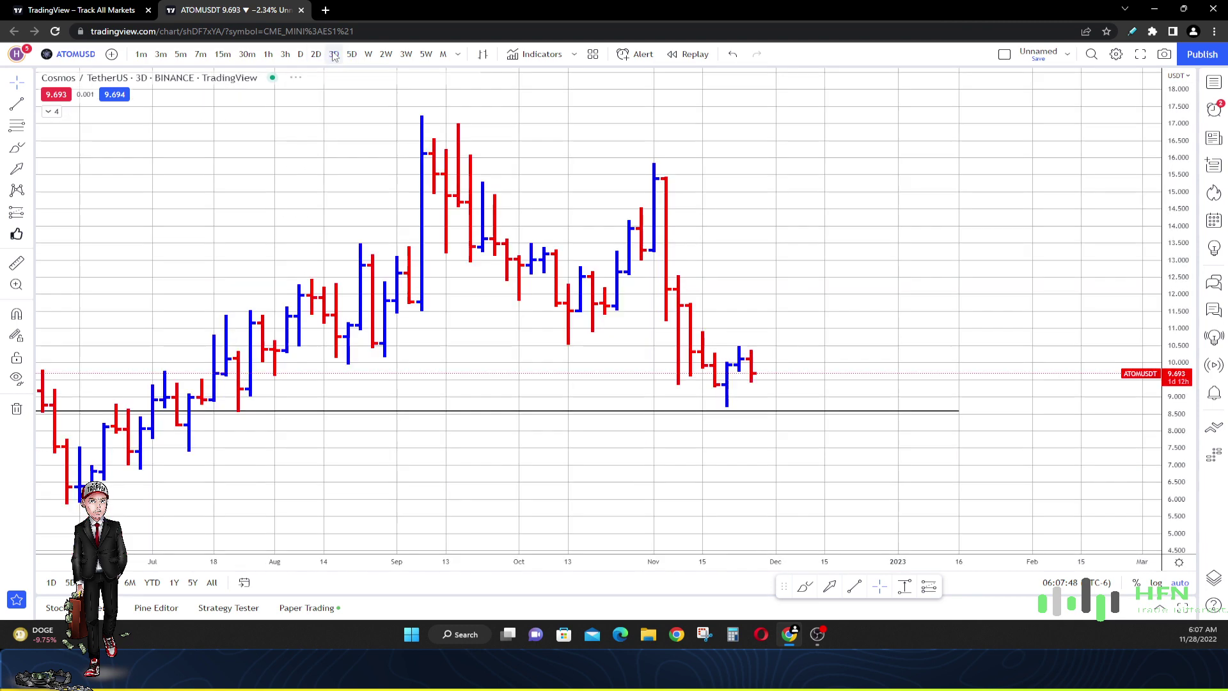
pyautogui.scroll(-4, 337, 103)
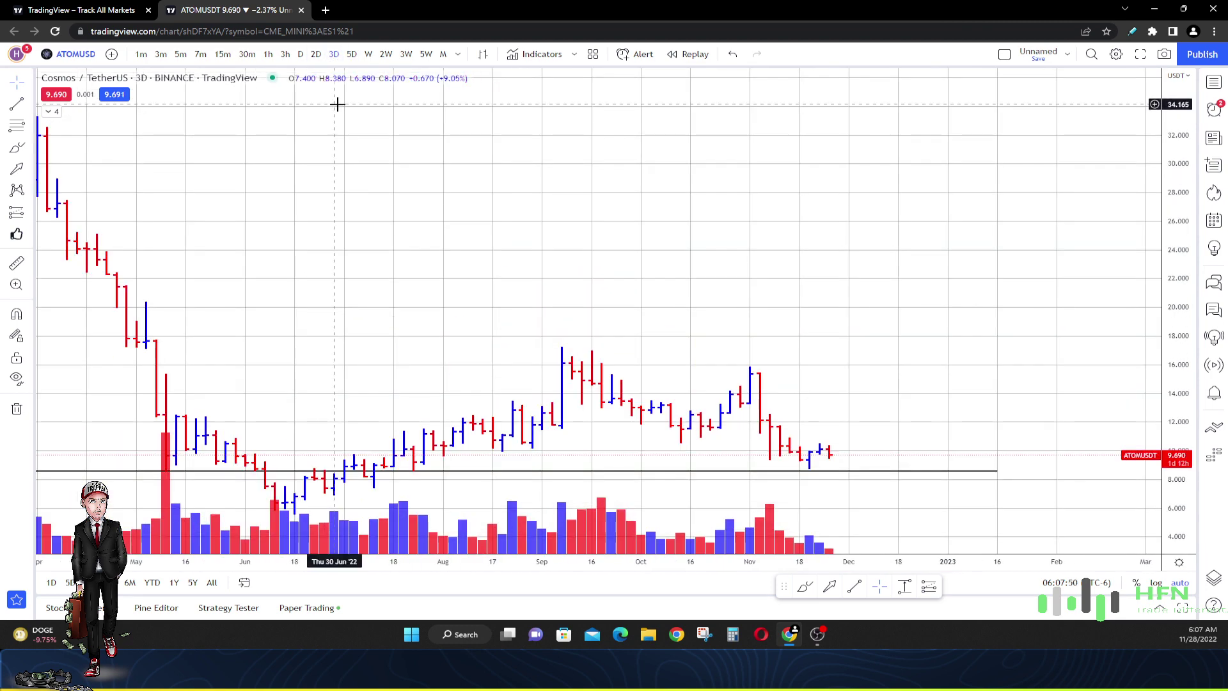
pyautogui.click(316, 55)
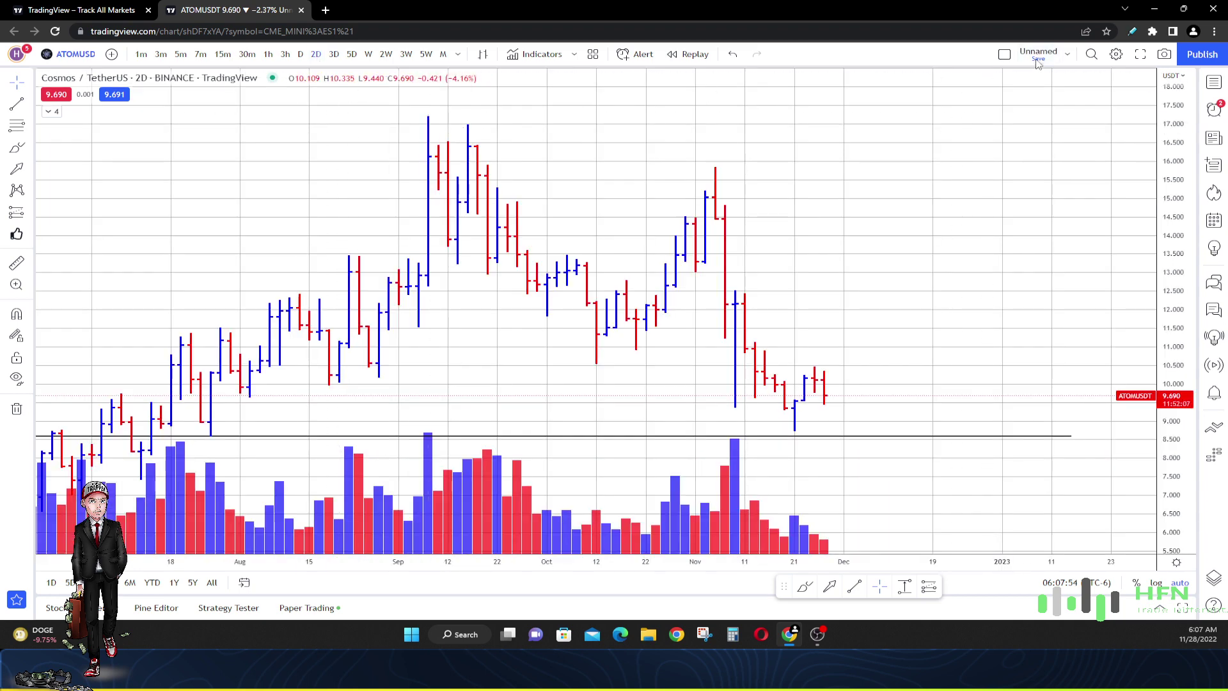
pyautogui.click(301, 55)
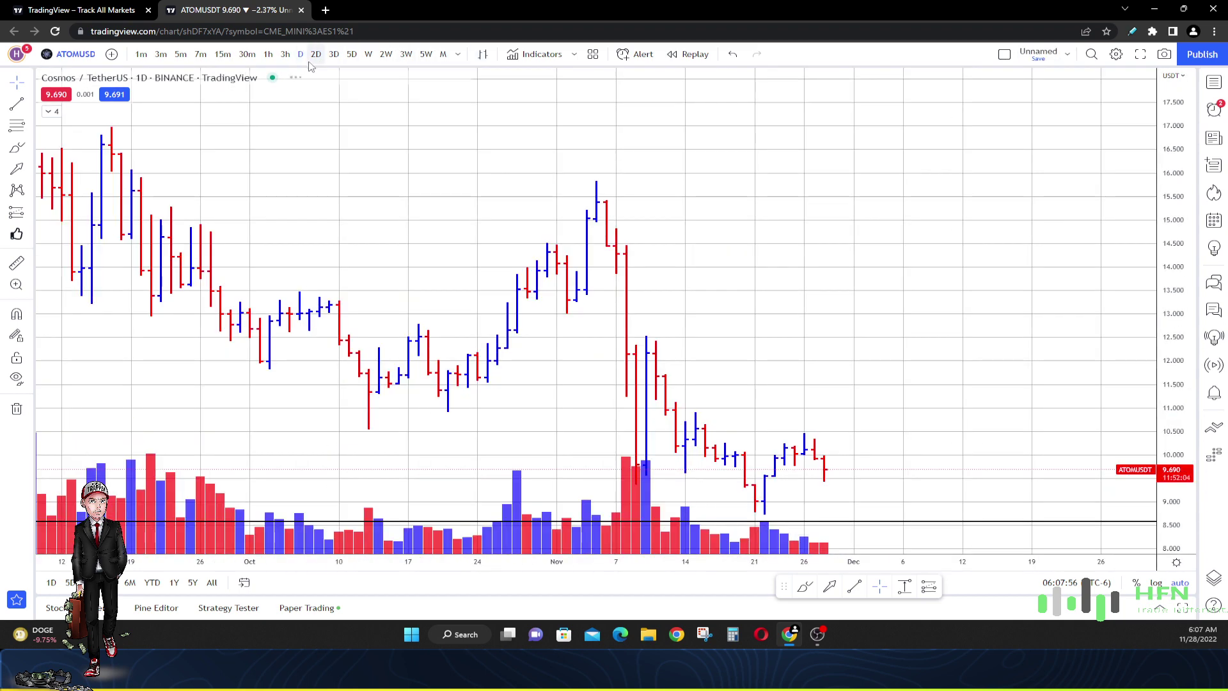
pyautogui.scroll(-5, 500, 193)
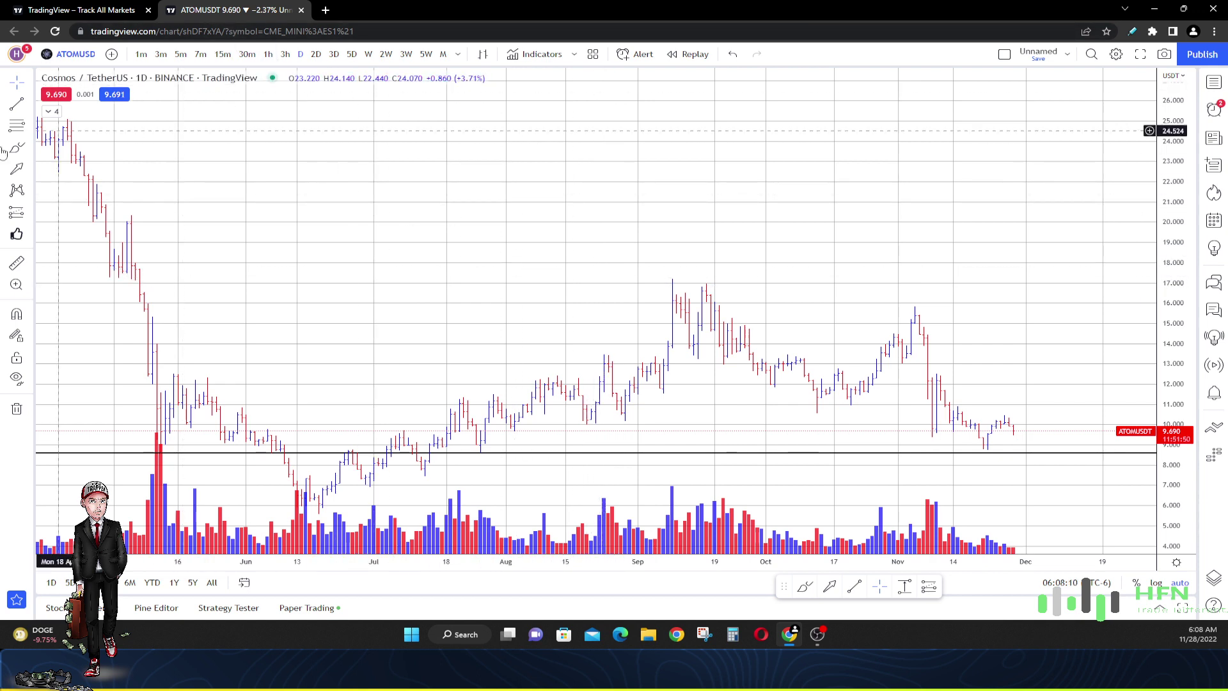
# - Place a short position on the latest daily bar with its entry at about 9.684 and target at about 9.001
pyautogui.click(17, 212)
pyautogui.click(81, 238)
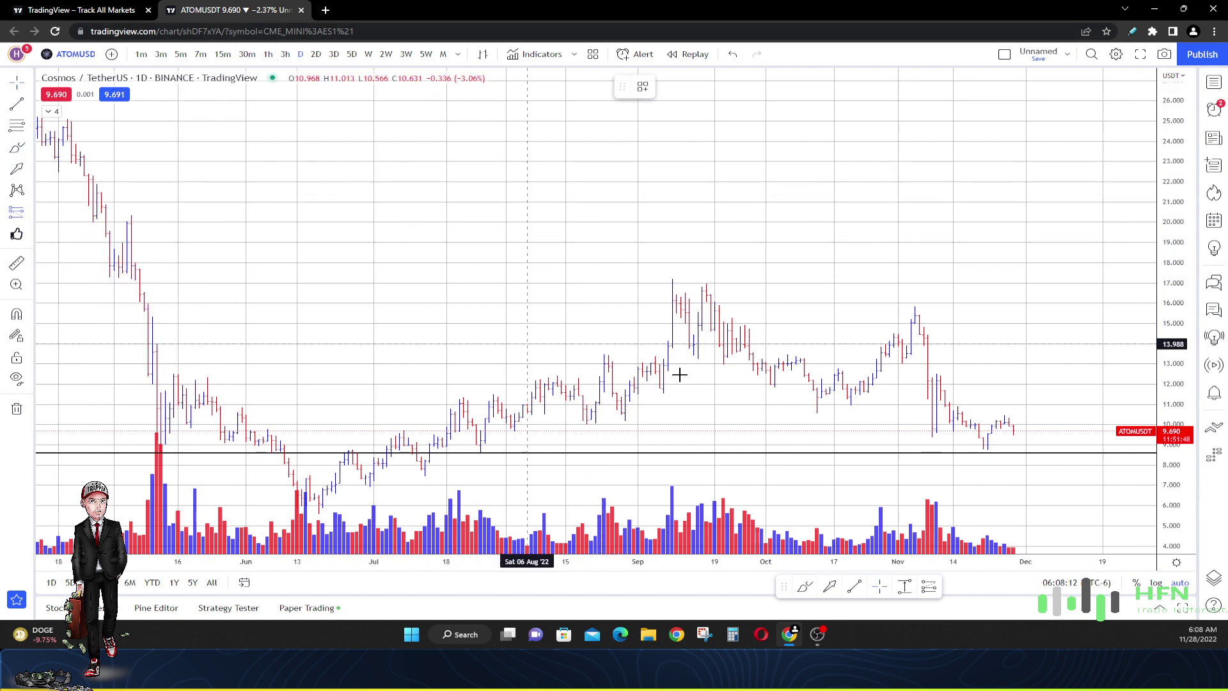
pyautogui.click(1013, 431)
pyautogui.moveTo(1014, 508); pyautogui.dragTo(1012, 445)
pyautogui.click(1017, 321)
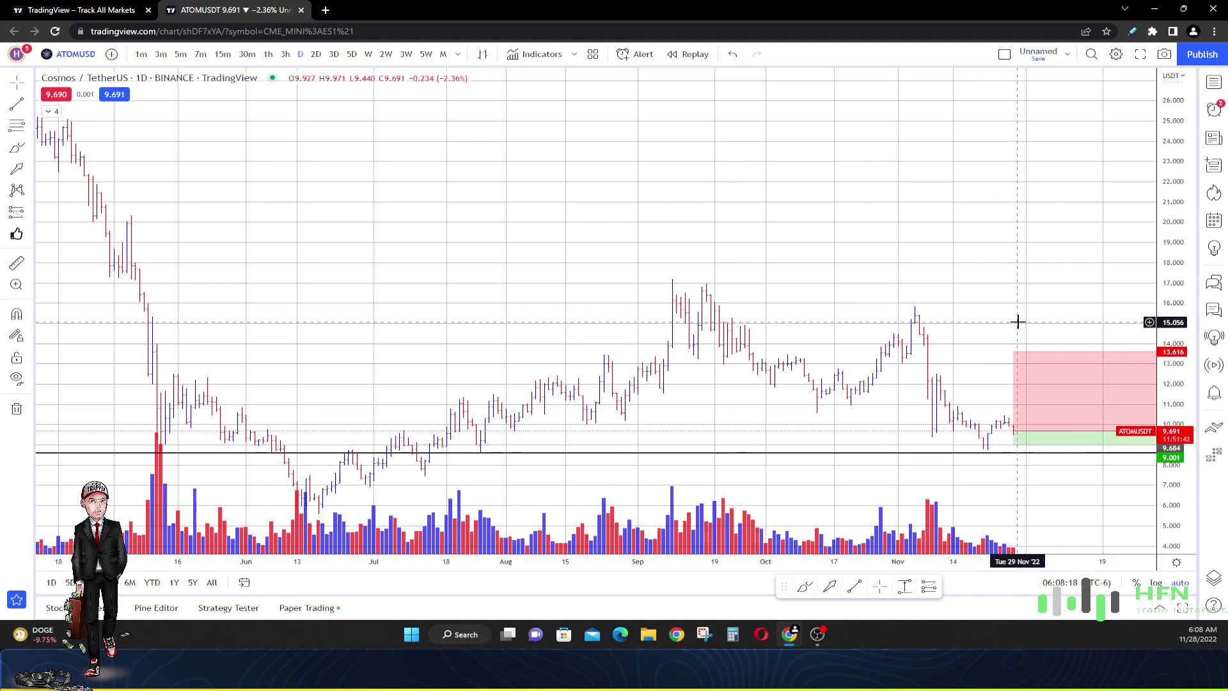
# - Lower the short position's stop level to about 12.011
pyautogui.scroll(-2, 1000, 322)
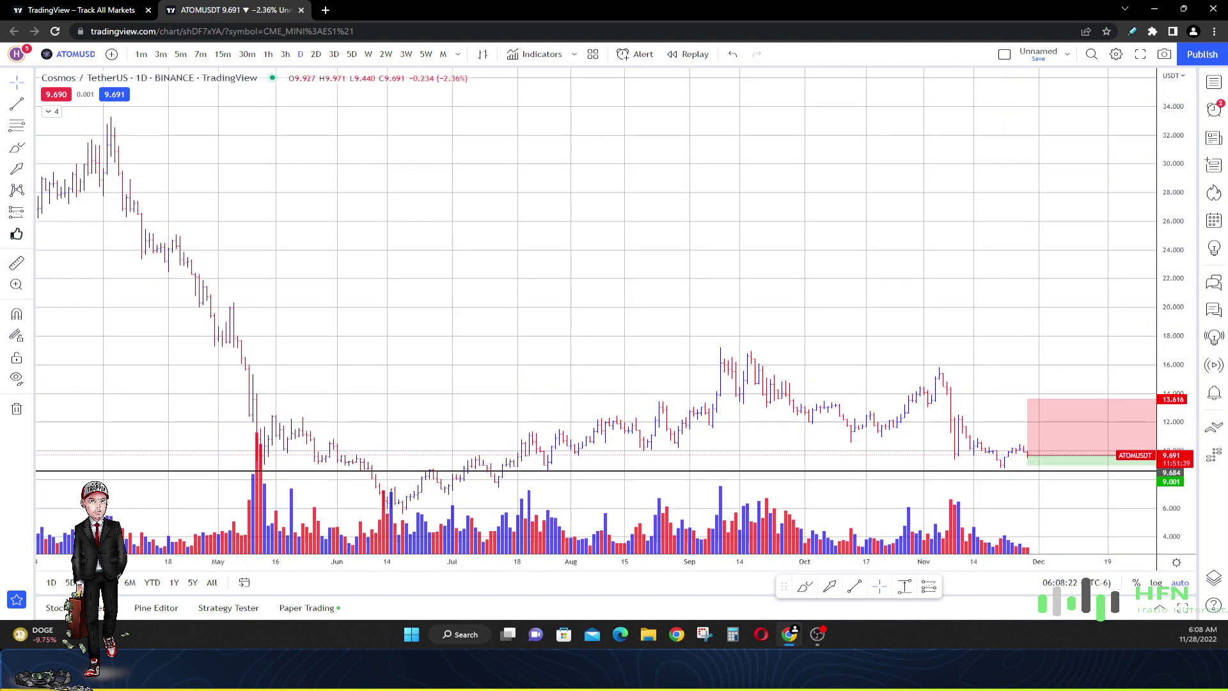
pyautogui.click(817, 634)
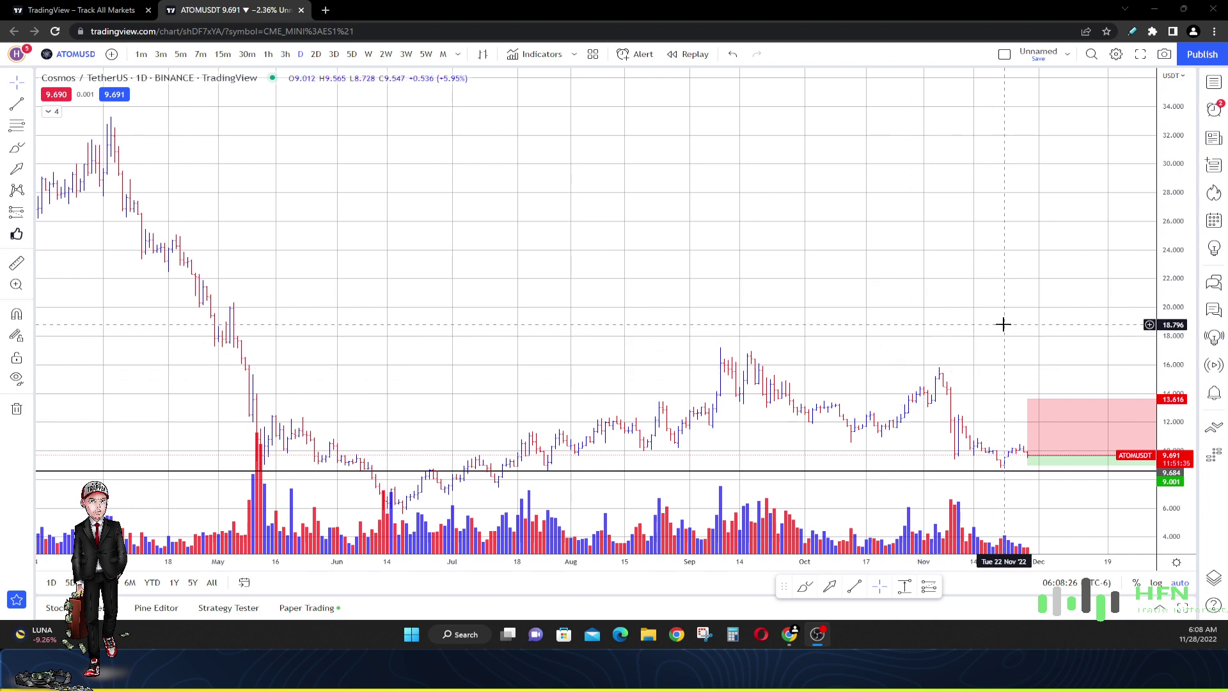
pyautogui.click(1027, 400)
pyautogui.moveTo(1027, 400); pyautogui.dragTo(1026, 421)
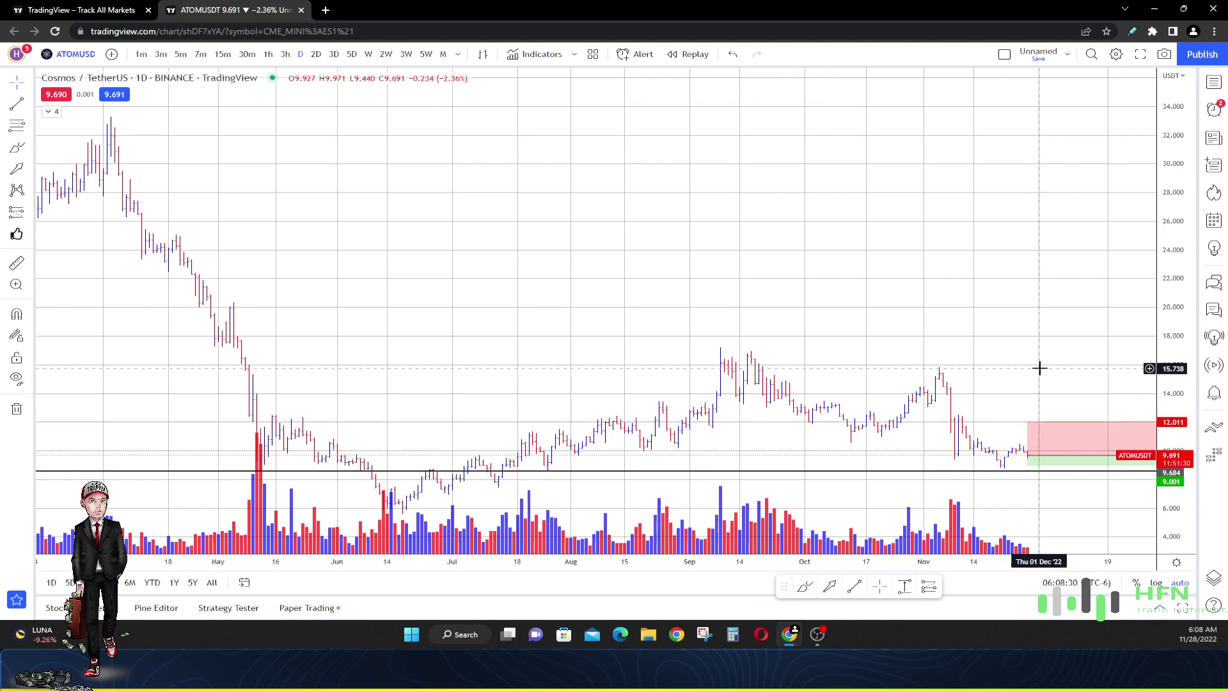
# - Lower the short position's target to the support line at about 8.617 and further down to 7.517
pyautogui.moveTo(1039, 365); pyautogui.dragTo(968, 353)
pyautogui.click(950, 461)
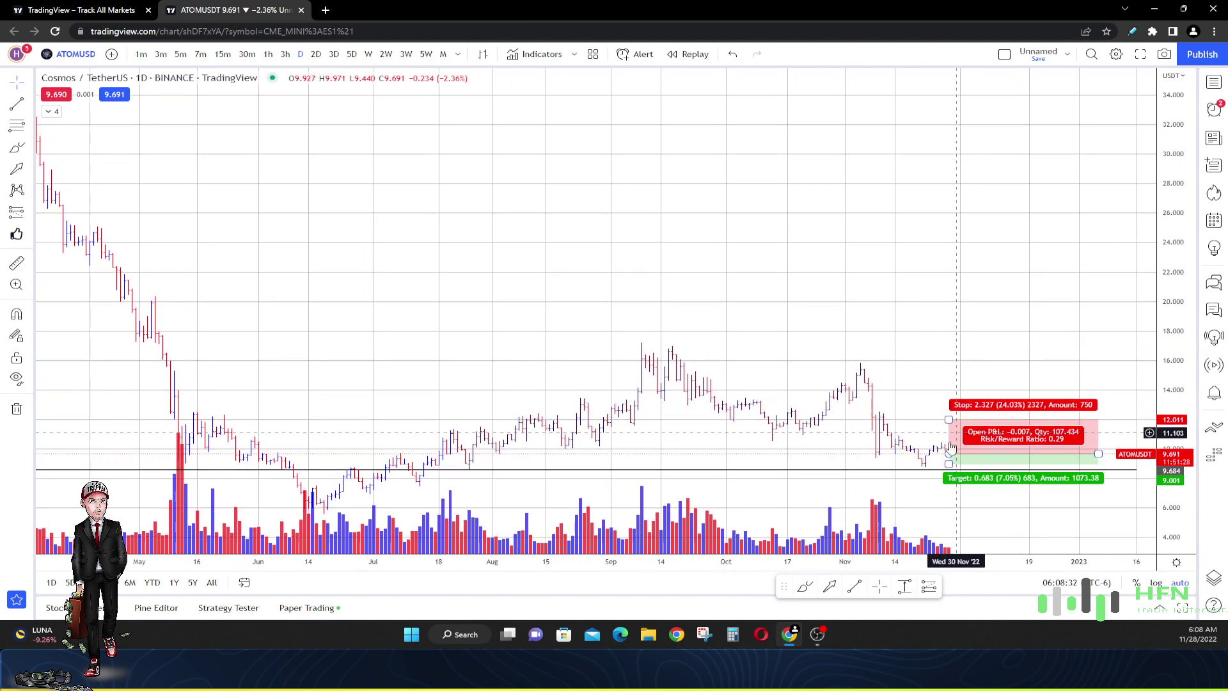
pyautogui.moveTo(949, 463); pyautogui.dragTo(950, 469)
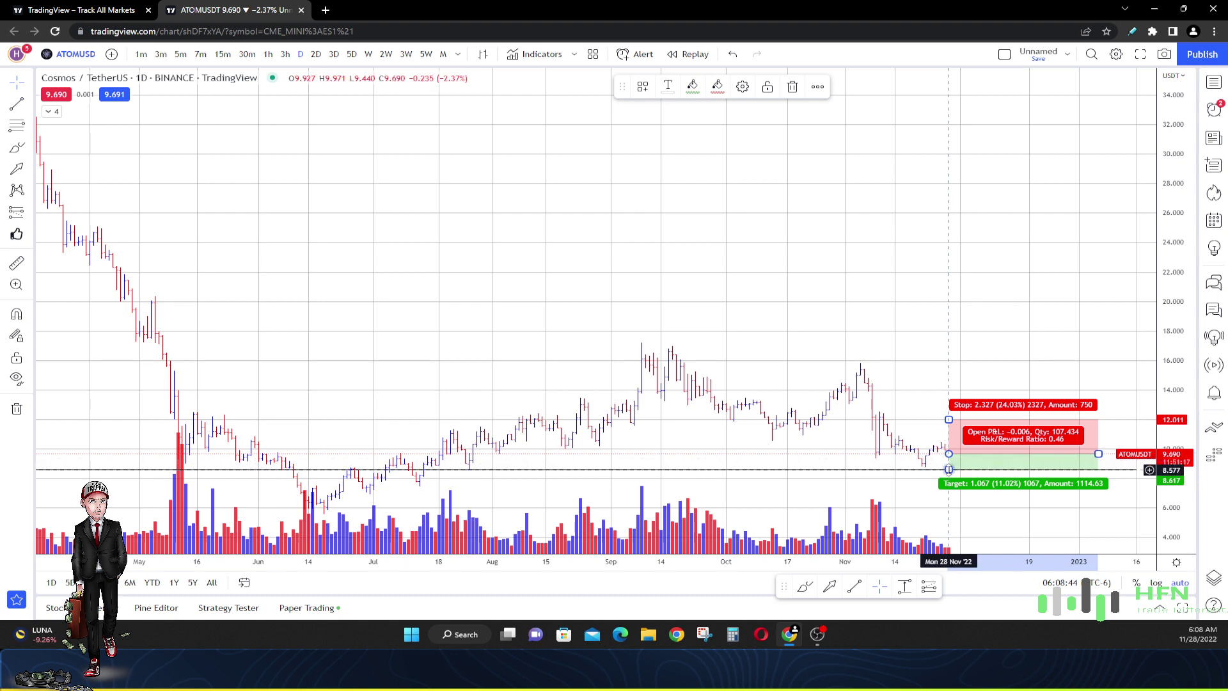
pyautogui.moveTo(948, 470); pyautogui.dragTo(949, 485)
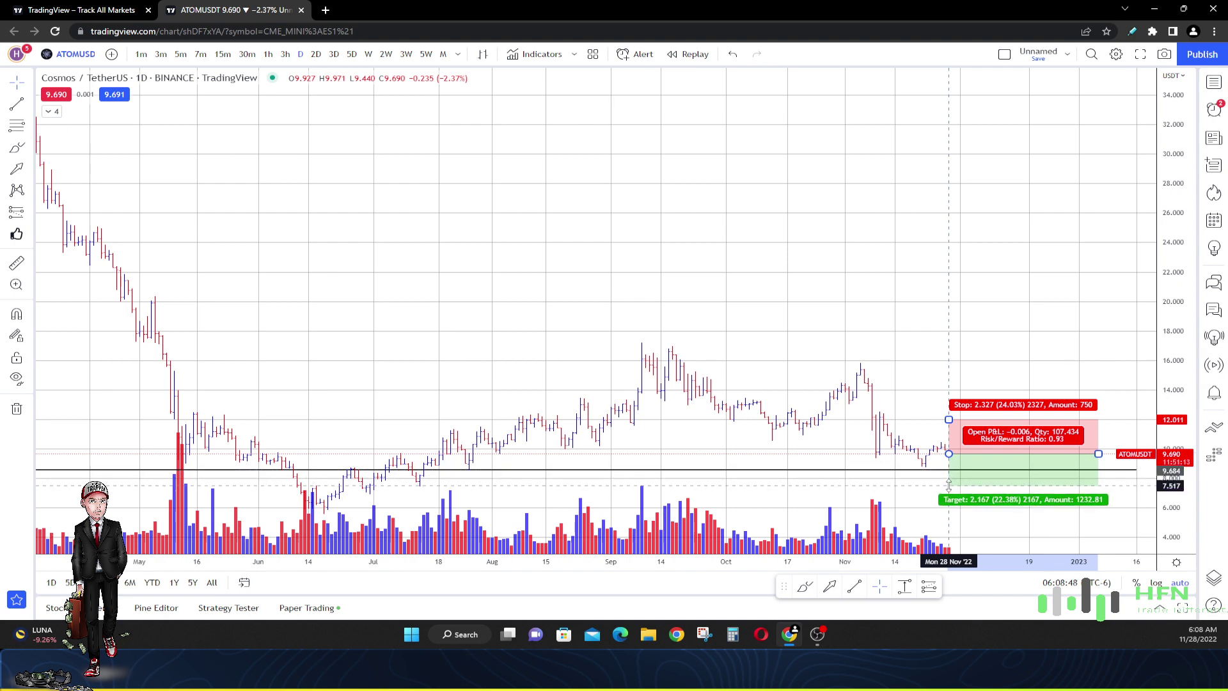
pyautogui.click(1040, 354)
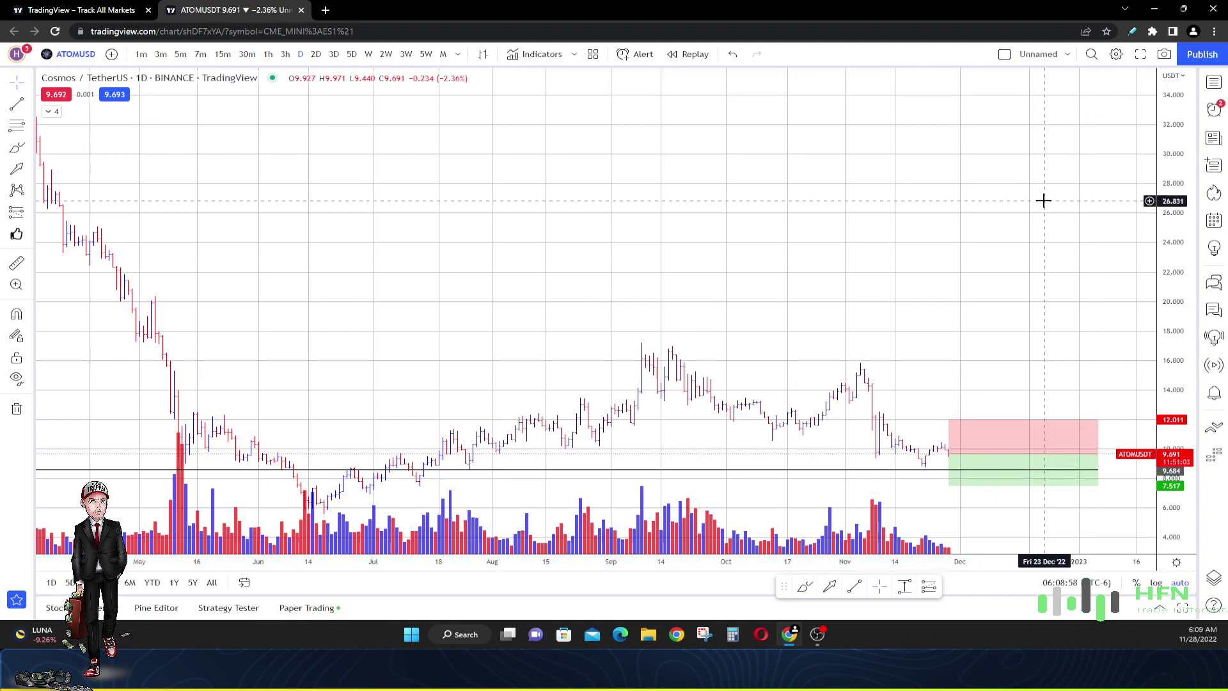
# - Examine the short position's entry, stop and target zones against the recent daily bars and the support line
pyautogui.click(952, 486)
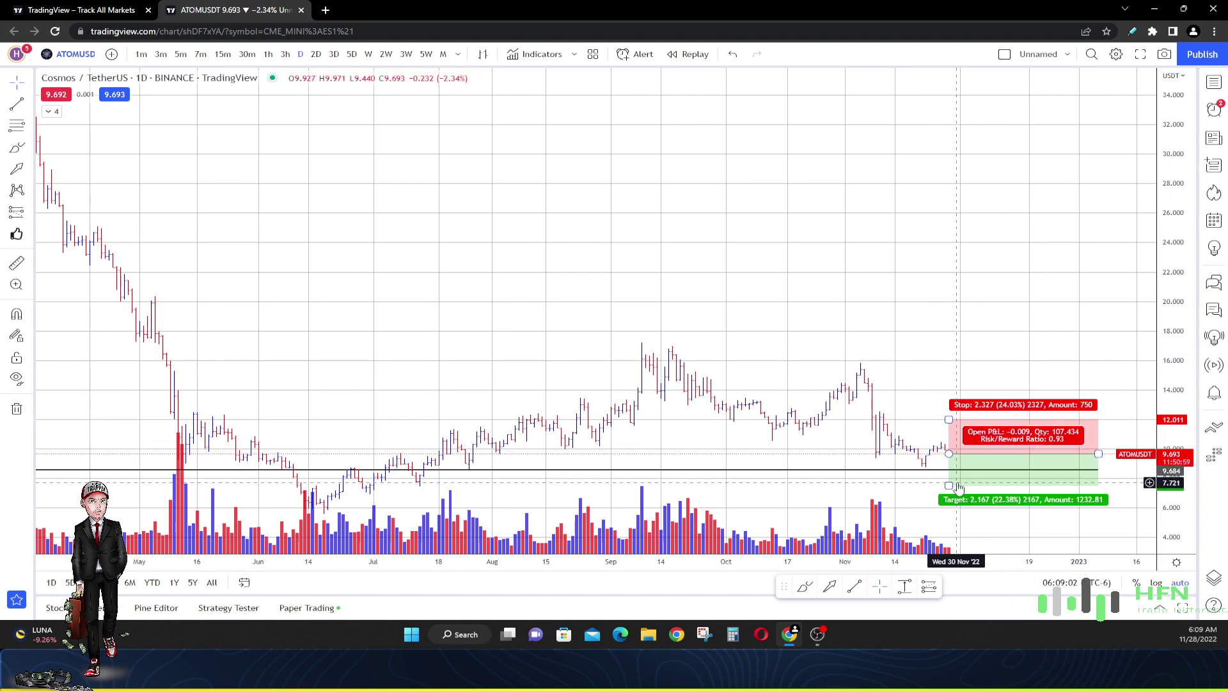
pyautogui.click(981, 357)
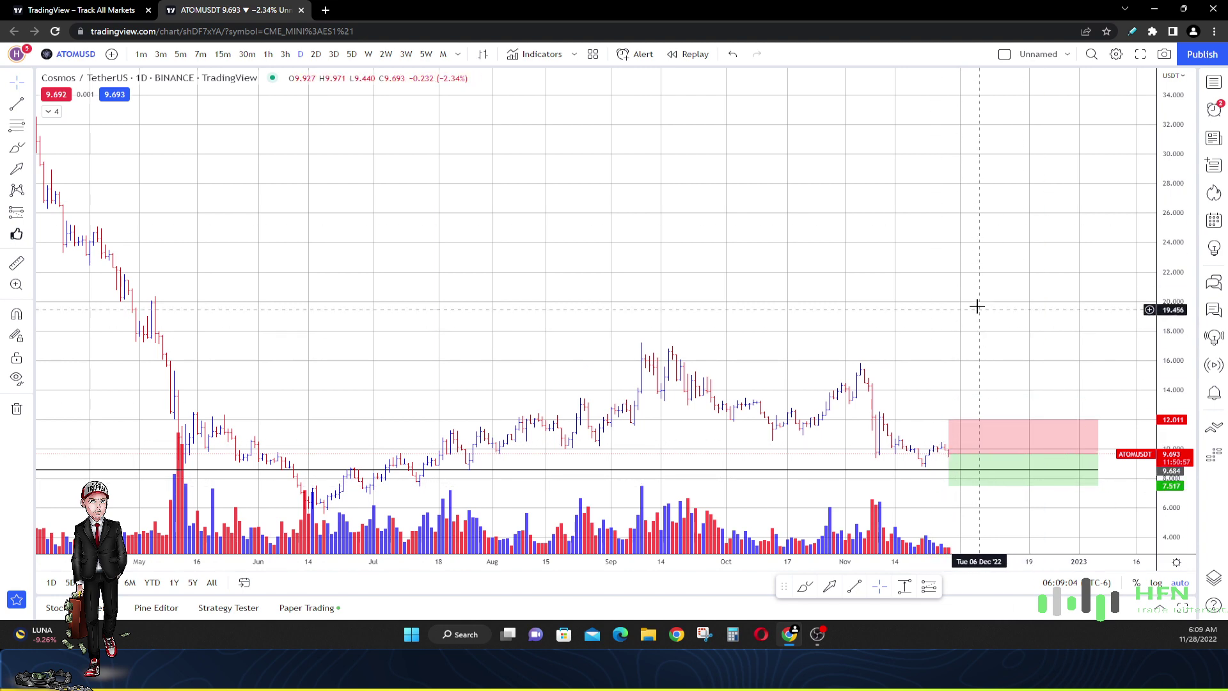
pyautogui.scroll(5, 652, 274)
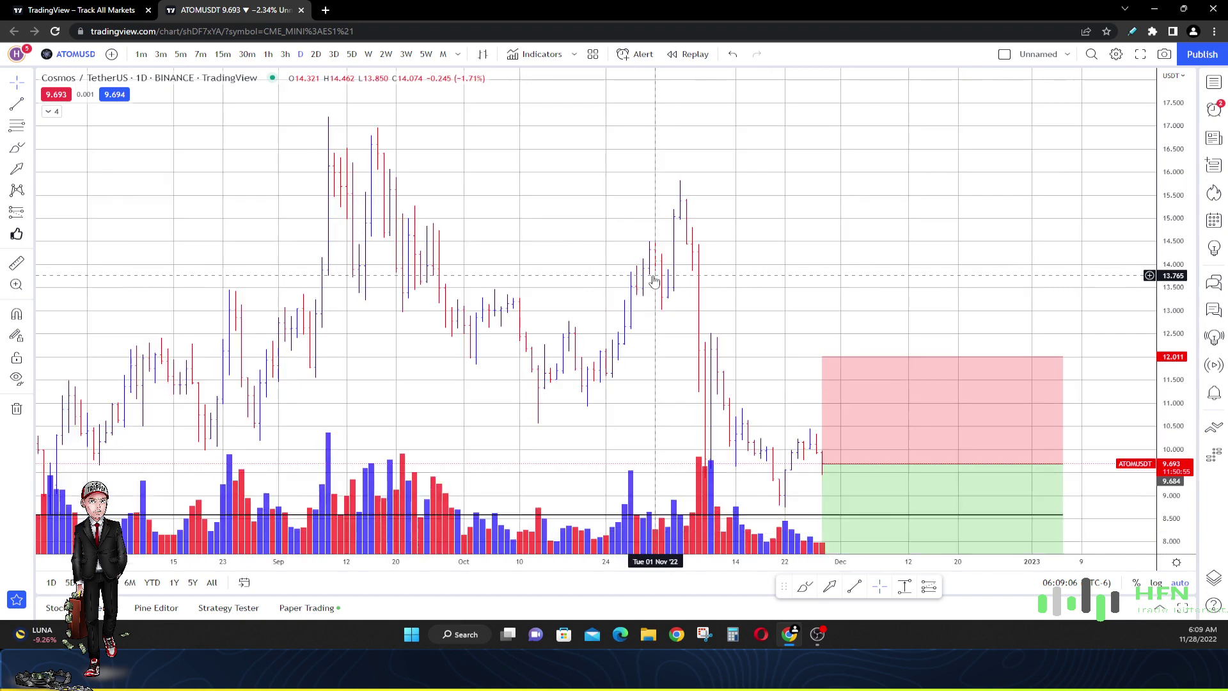
pyautogui.moveTo(655, 263); pyautogui.dragTo(608, 271)
pyautogui.click(669, 485)
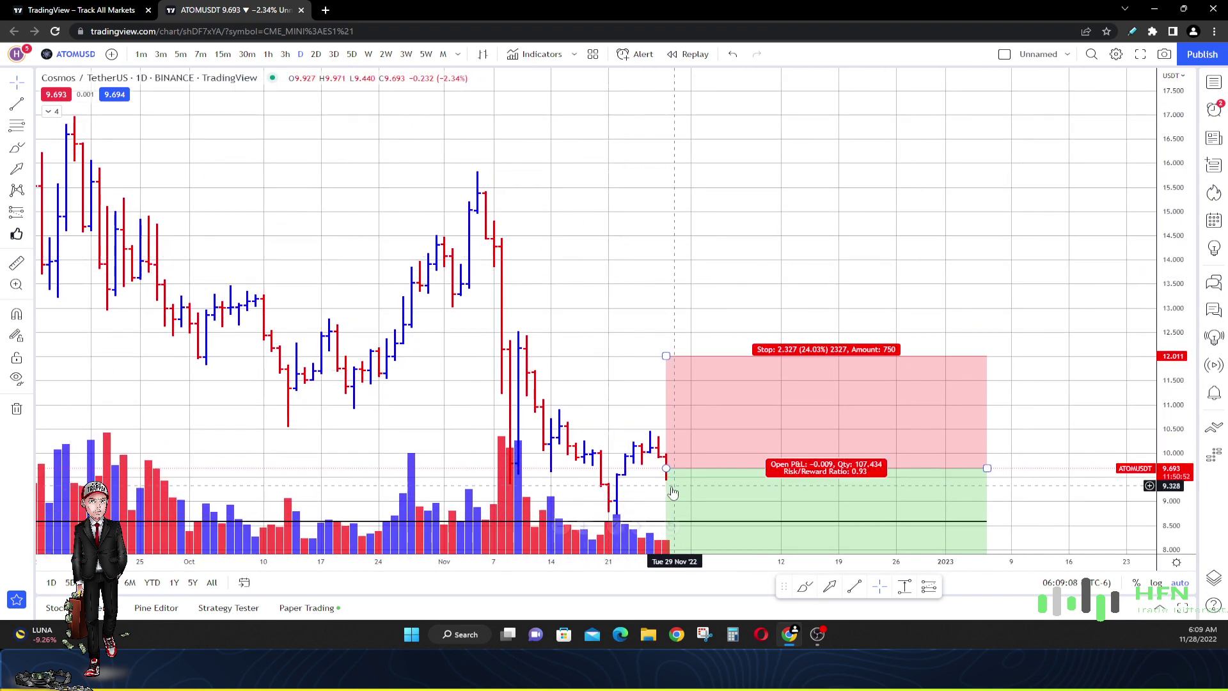
pyautogui.click(729, 320)
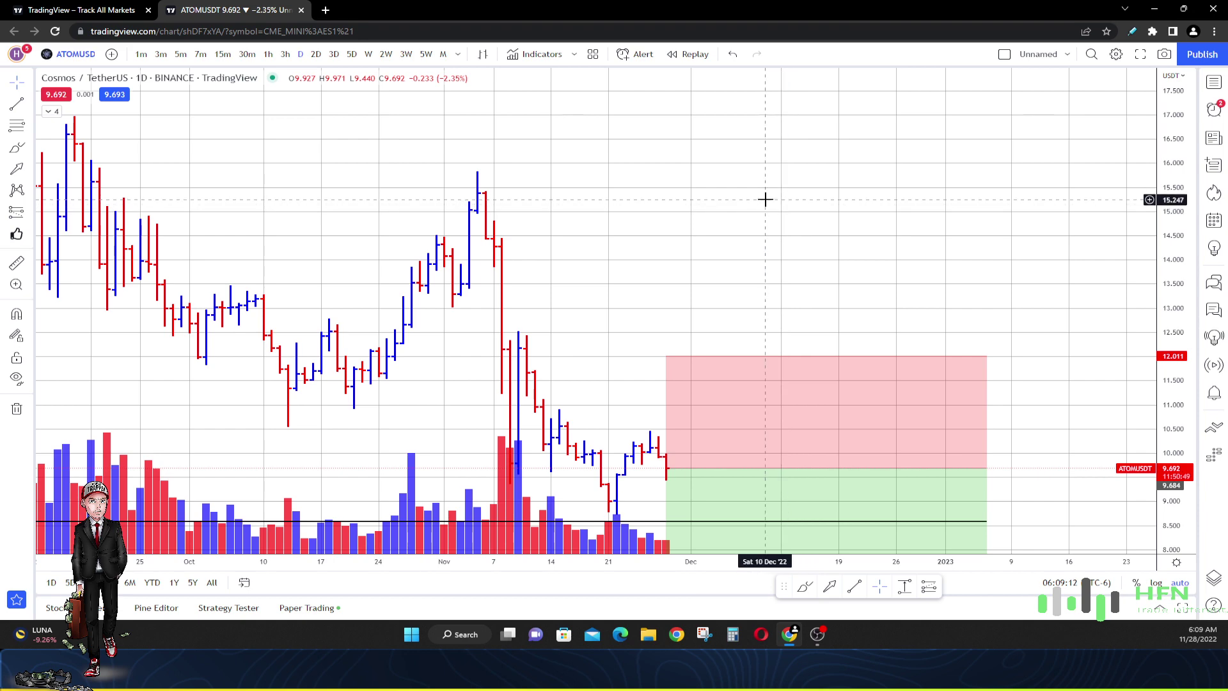
pyautogui.moveTo(766, 200); pyautogui.dragTo(800, 200)
pyautogui.scroll(-2, 796, 193)
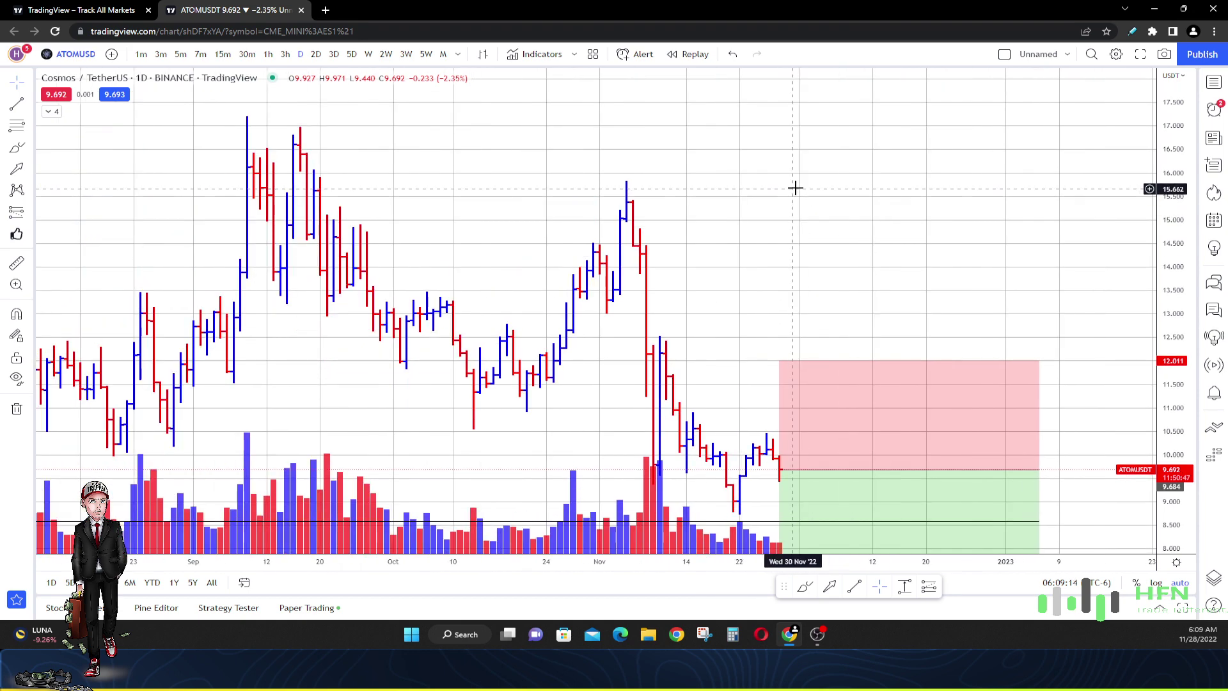
pyautogui.scroll(-1, 795, 186)
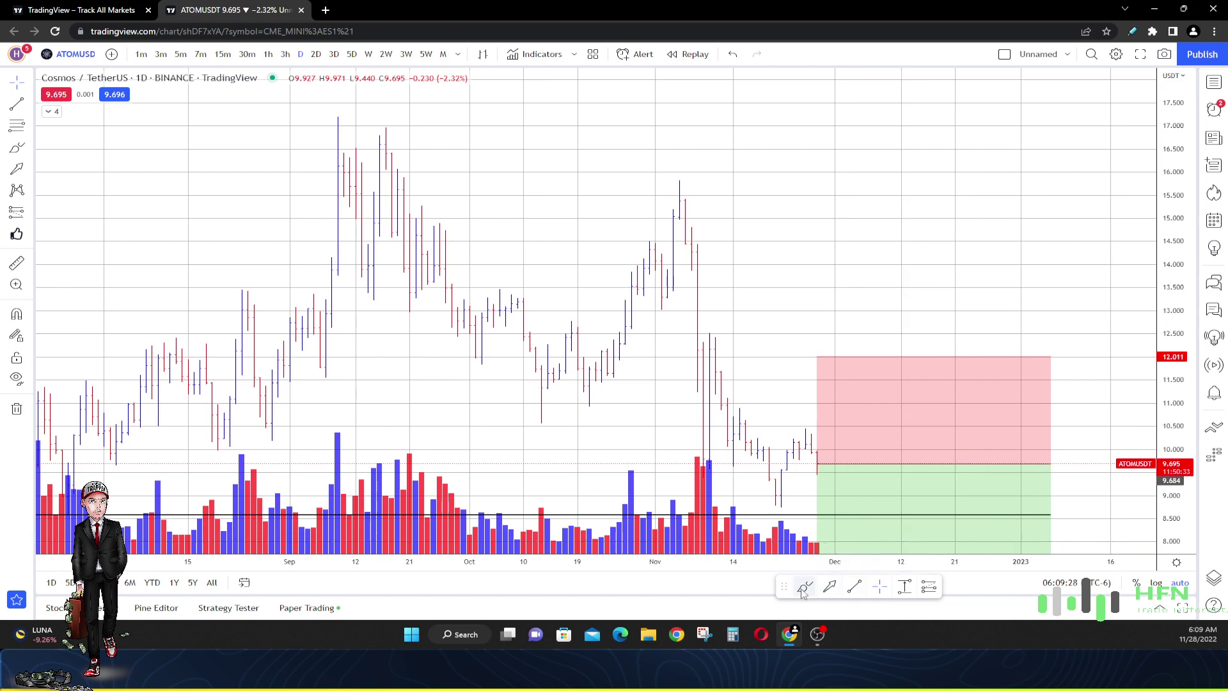
# - Brush a red sideways zigzag below the short entry until about 24 Dec '22 and an oval over that area, removing each
pyautogui.moveTo(818, 466)
pyautogui.mouseDown()
pyautogui.moveTo(827, 486)
pyautogui.moveTo(855, 486)
pyautogui.moveTo(876, 463)
pyautogui.moveTo(881, 495)
pyautogui.moveTo(951, 485)
pyautogui.moveTo(972, 465)
pyautogui.mouseUp()
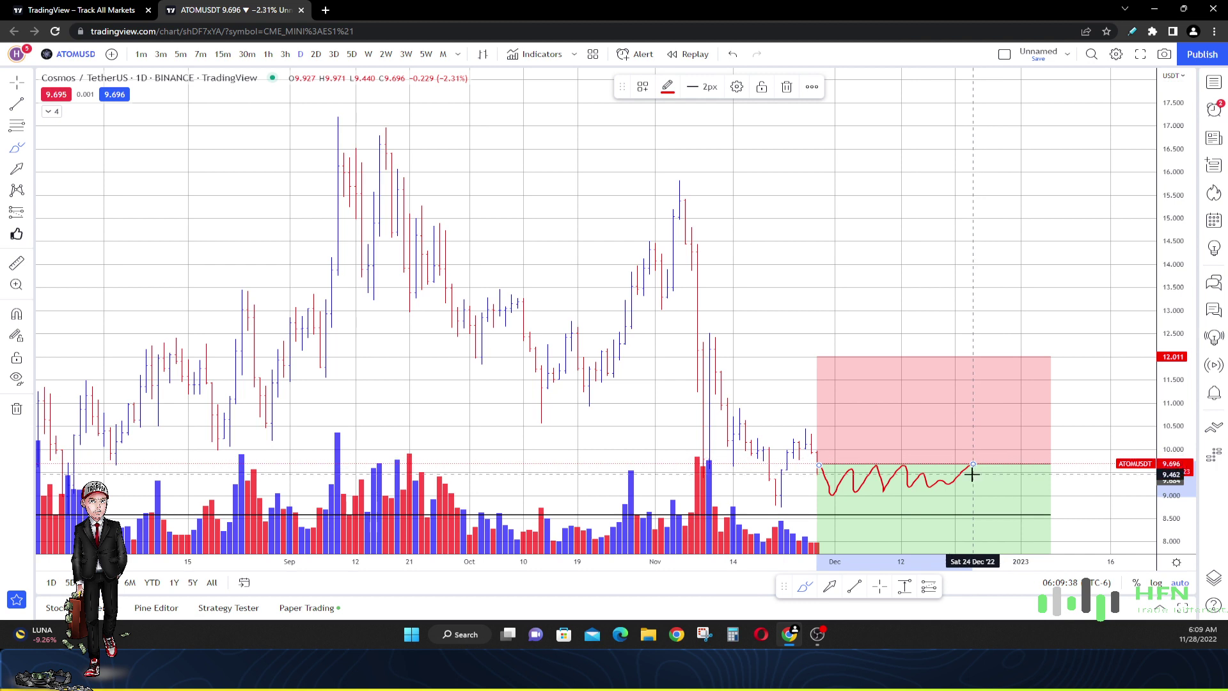
pyautogui.click(787, 87)
pyautogui.moveTo(824, 476)
pyautogui.mouseDown()
pyautogui.moveTo(908, 466)
pyautogui.moveTo(949, 494)
pyautogui.moveTo(874, 507)
pyautogui.mouseUp()
pyautogui.moveTo(822, 498); pyautogui.dragTo(823, 478)
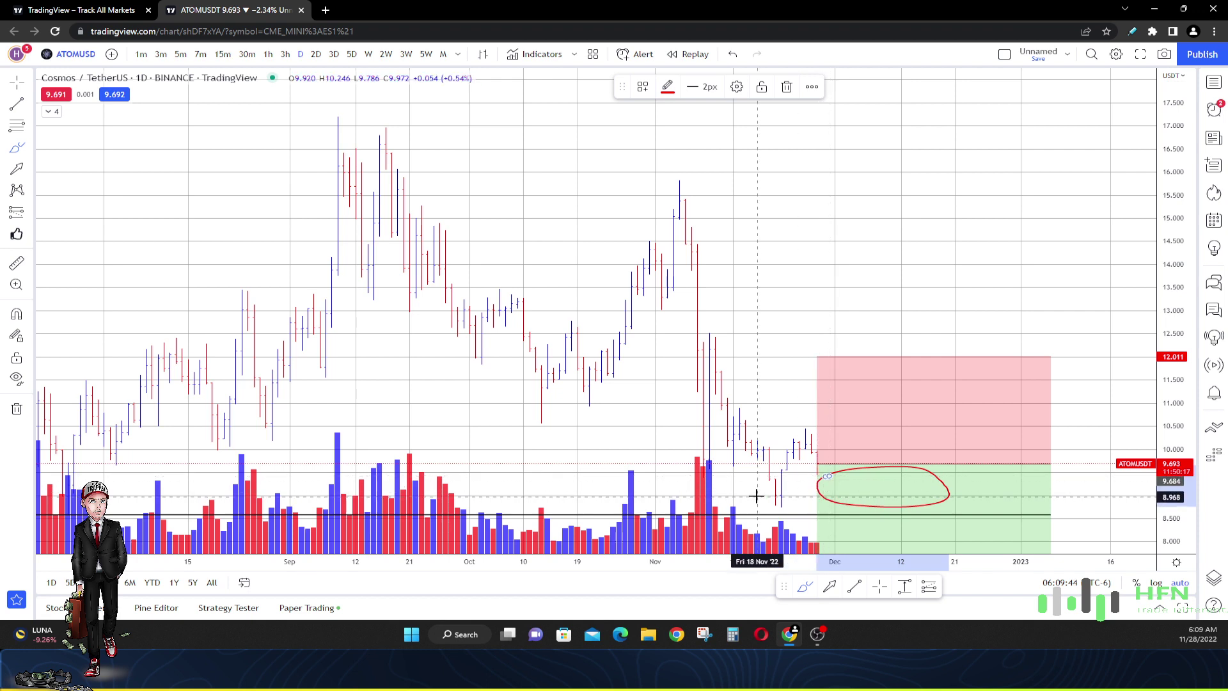
pyautogui.click(787, 86)
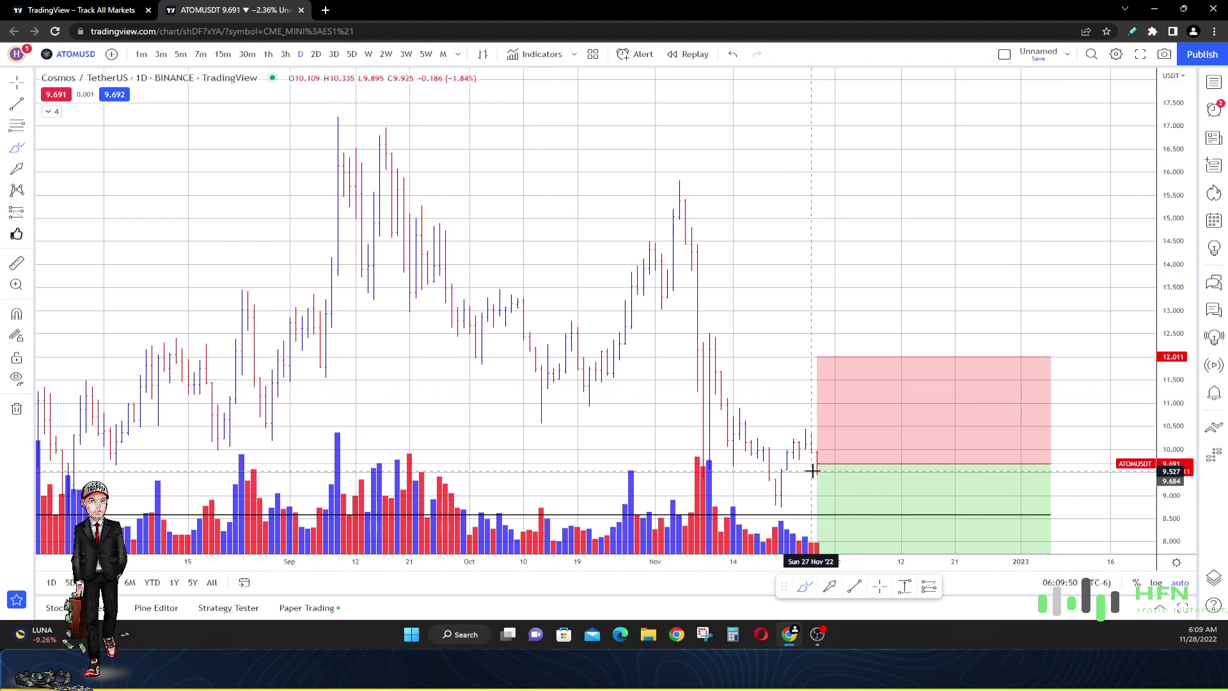
# - Brush a falling path from the short entry through the target zone to about early January 2023 and remove it
pyautogui.moveTo(818, 466); pyautogui.dragTo(1021, 549)
pyautogui.click(787, 87)
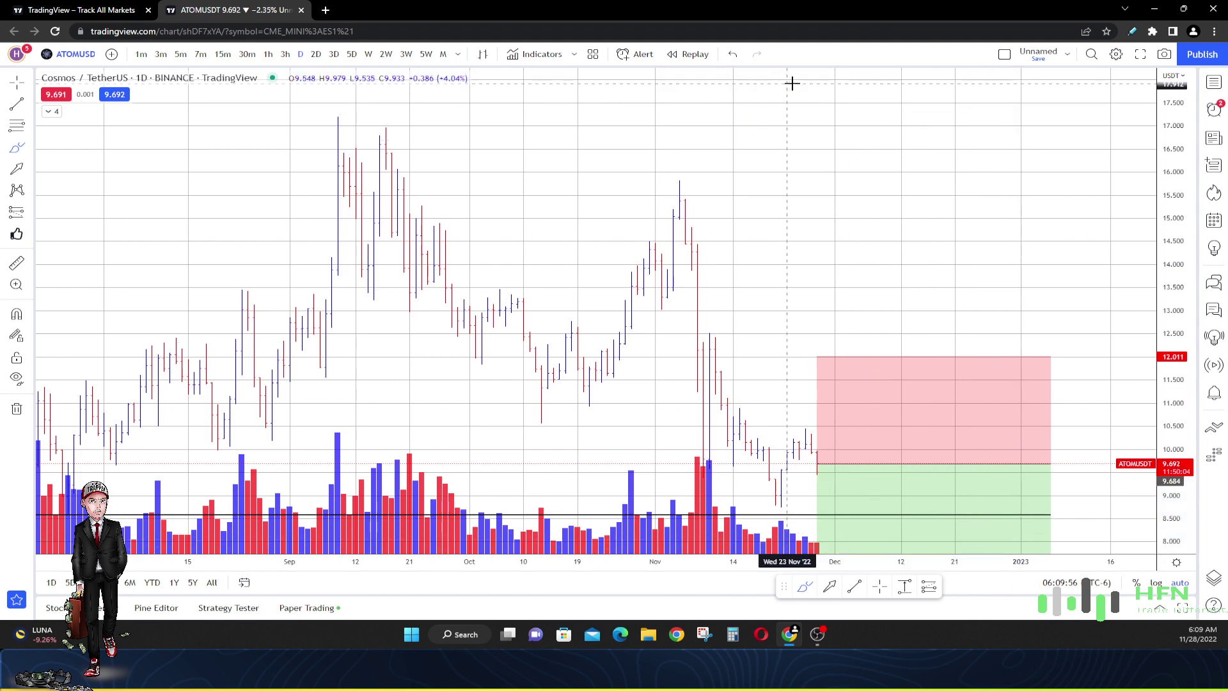
pyautogui.scroll(-2, 979, 285)
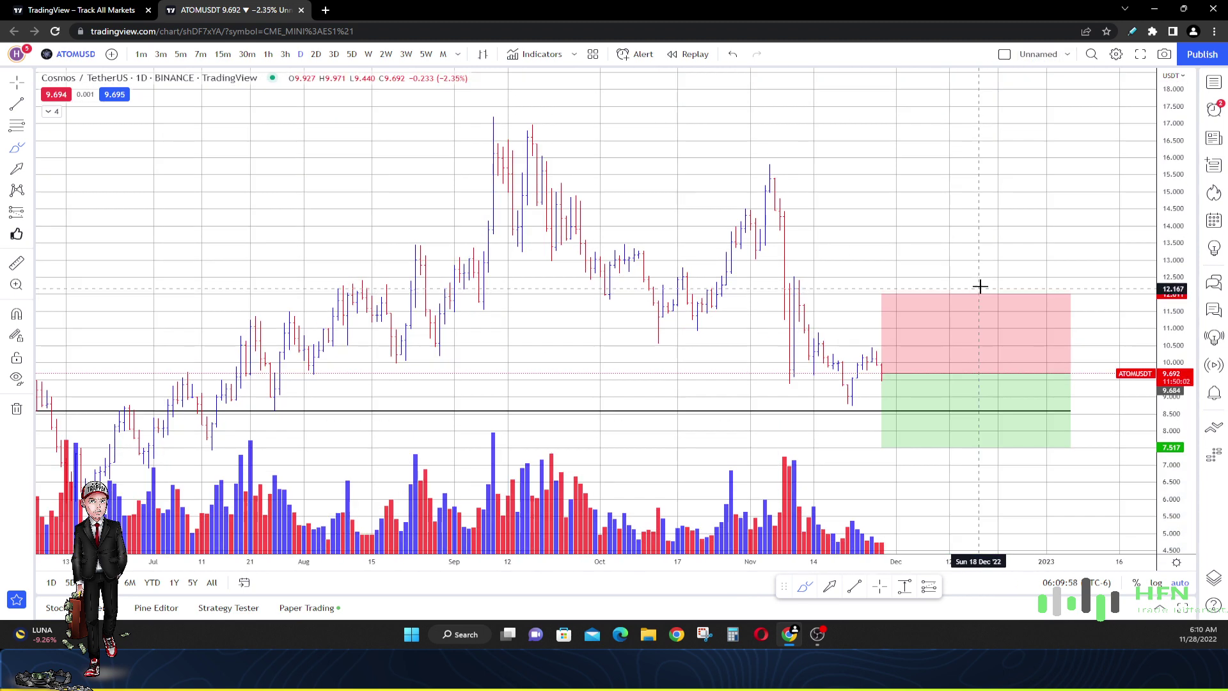